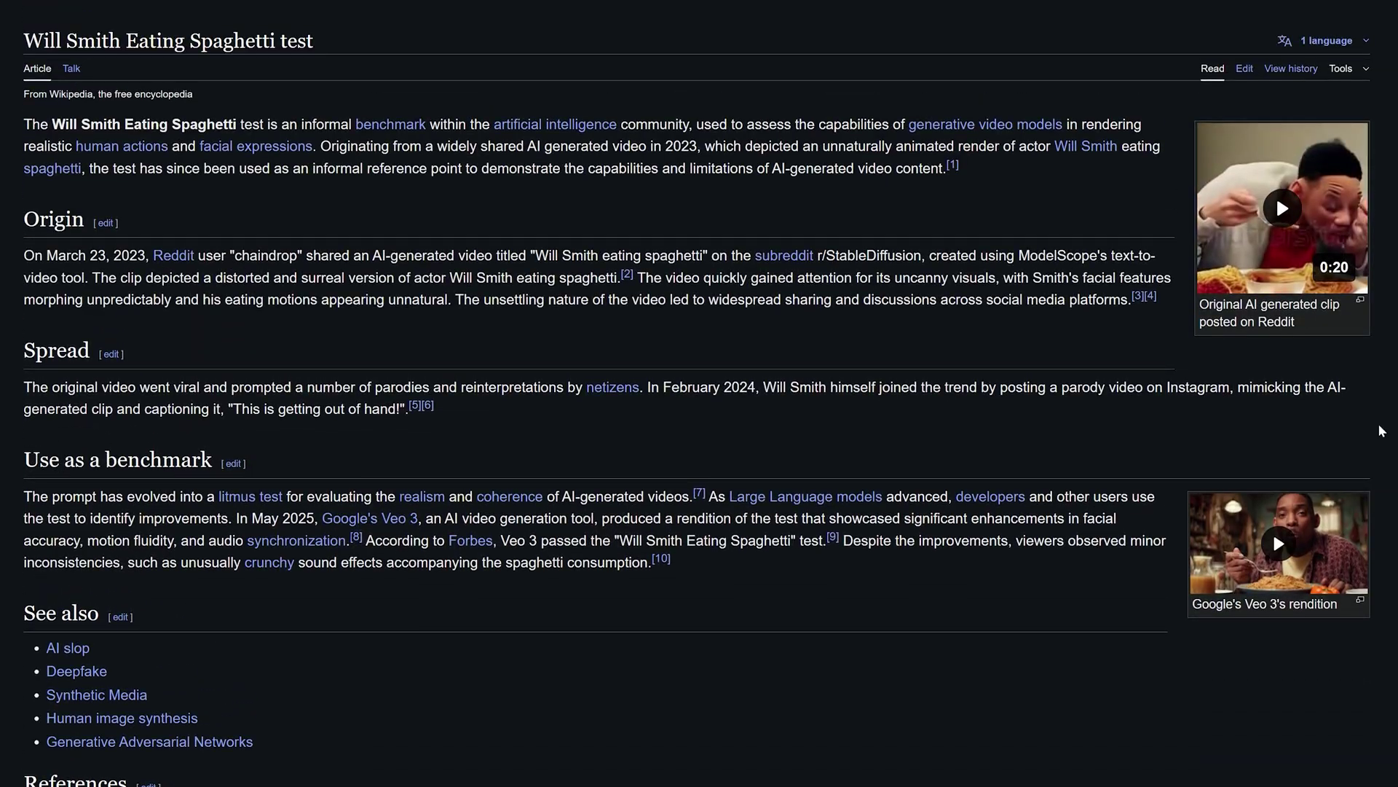
Play the 'Original AI generated clip' on the Will Smith Eating Spaghetti test article
click(1280, 211)
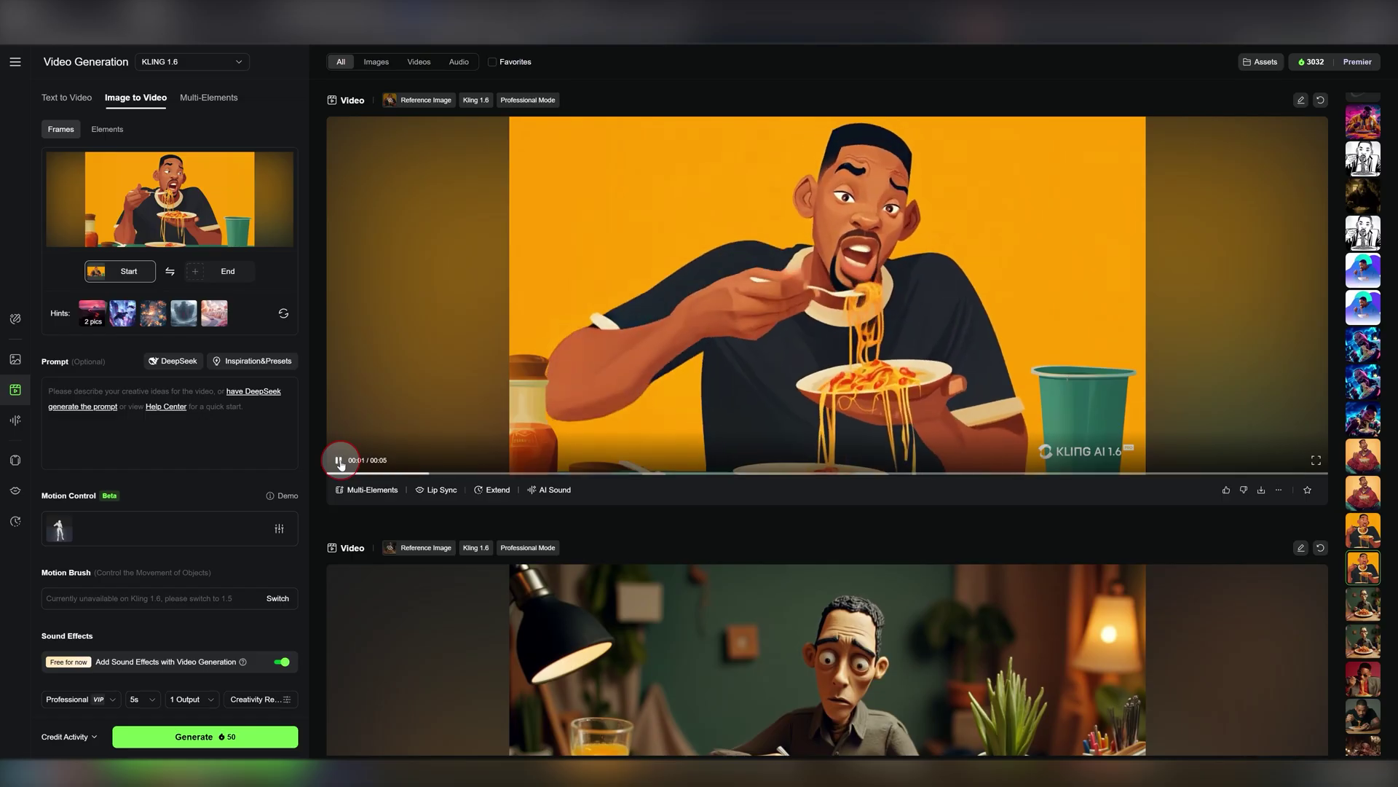
click(280, 530)
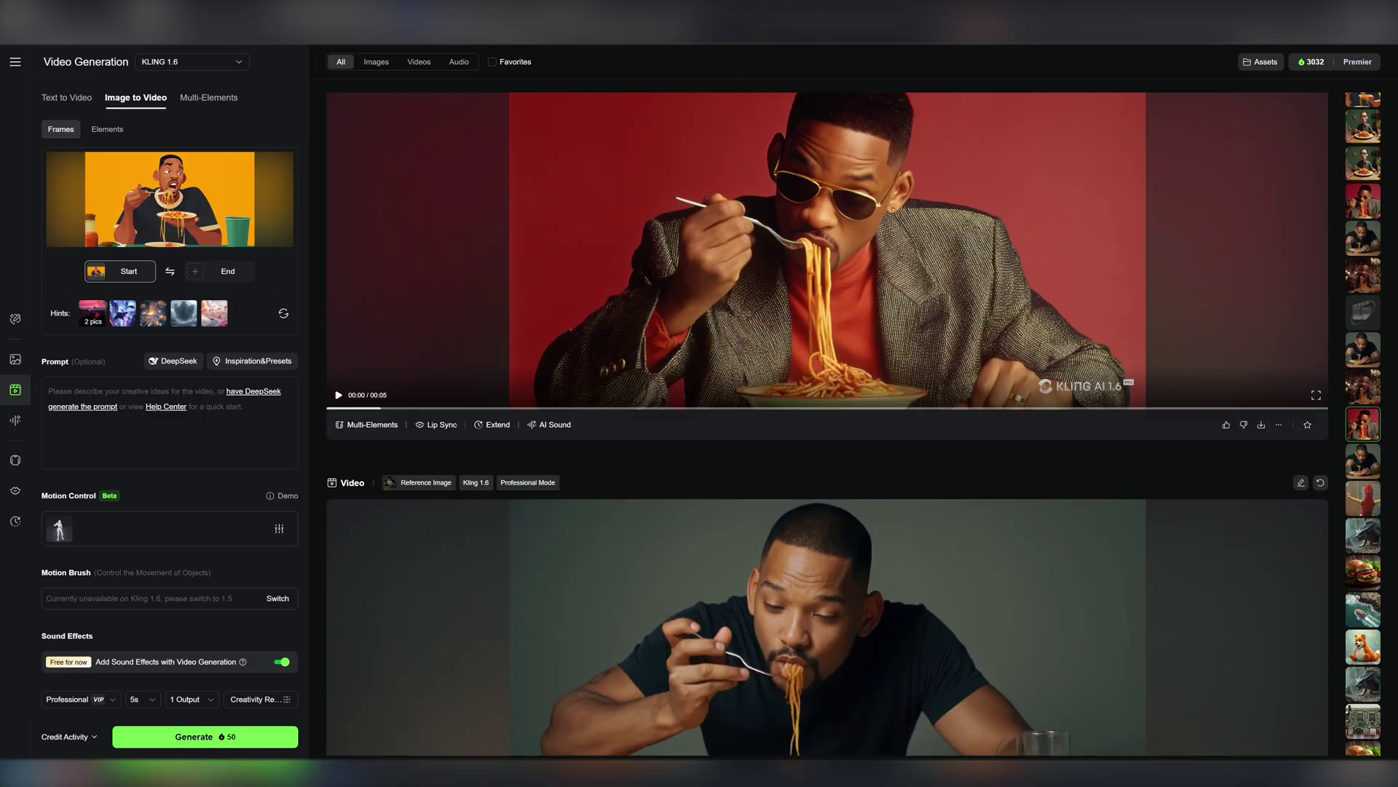
scroll(827, 423, down, 3)
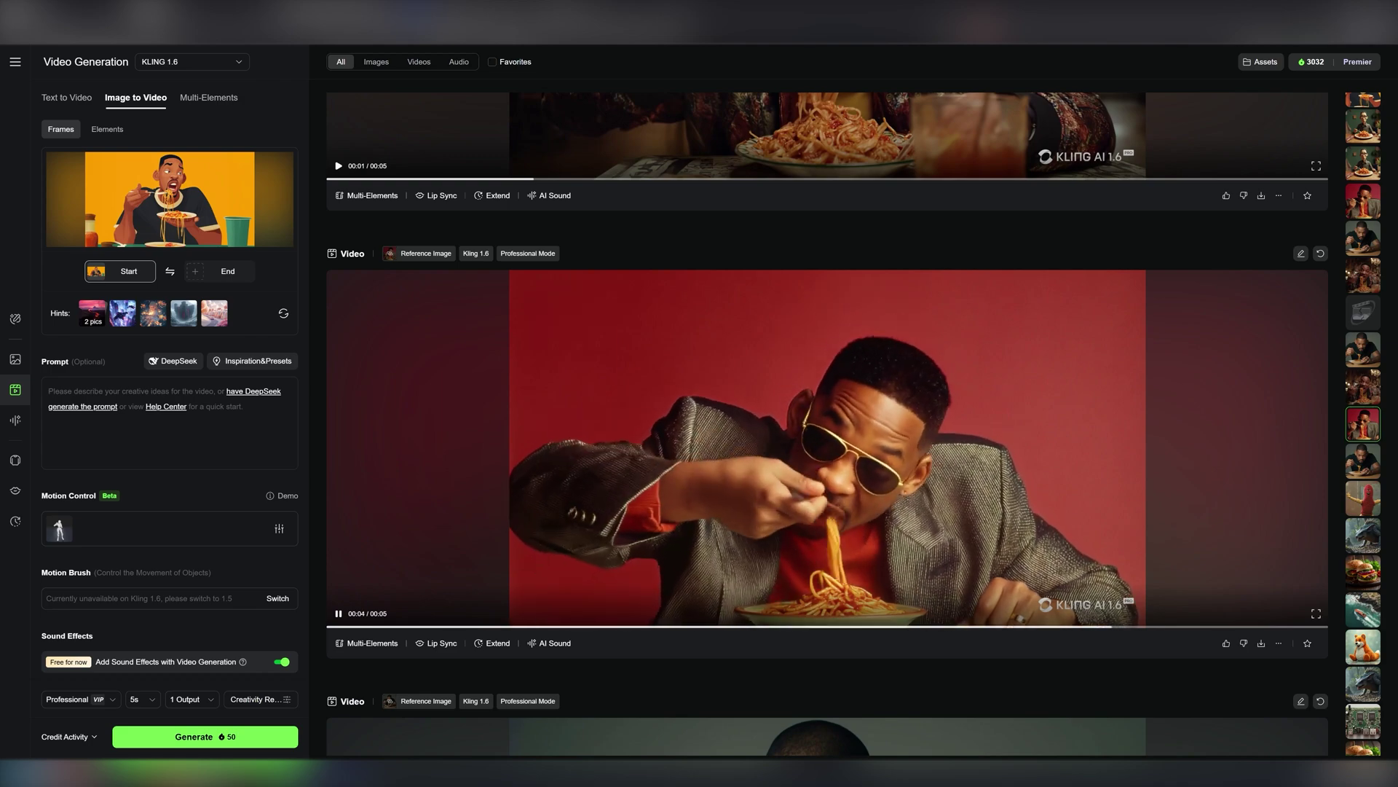
scroll(827, 423, up, 6)
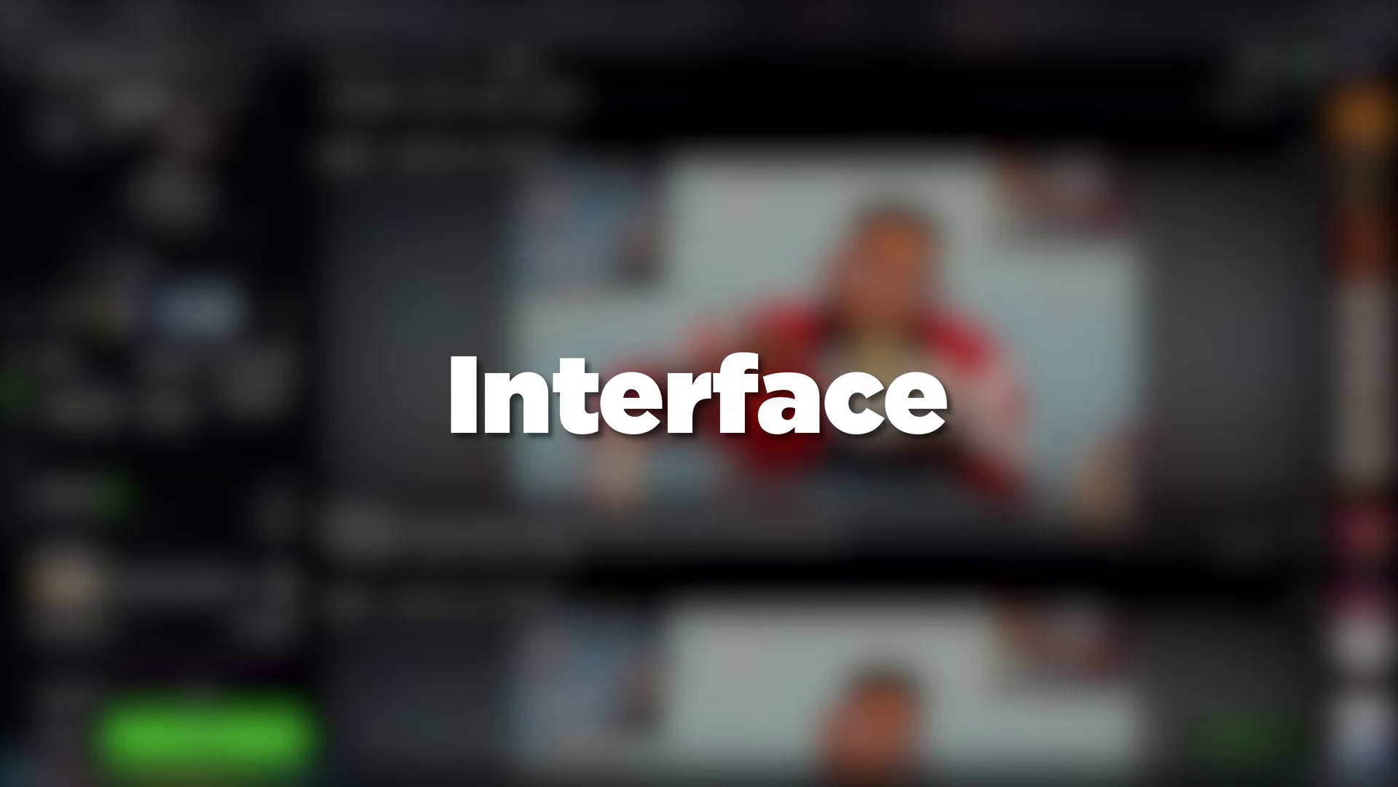
Switch Image to Video to the Kling 1.6 model to enable Motion Control
click(131, 106)
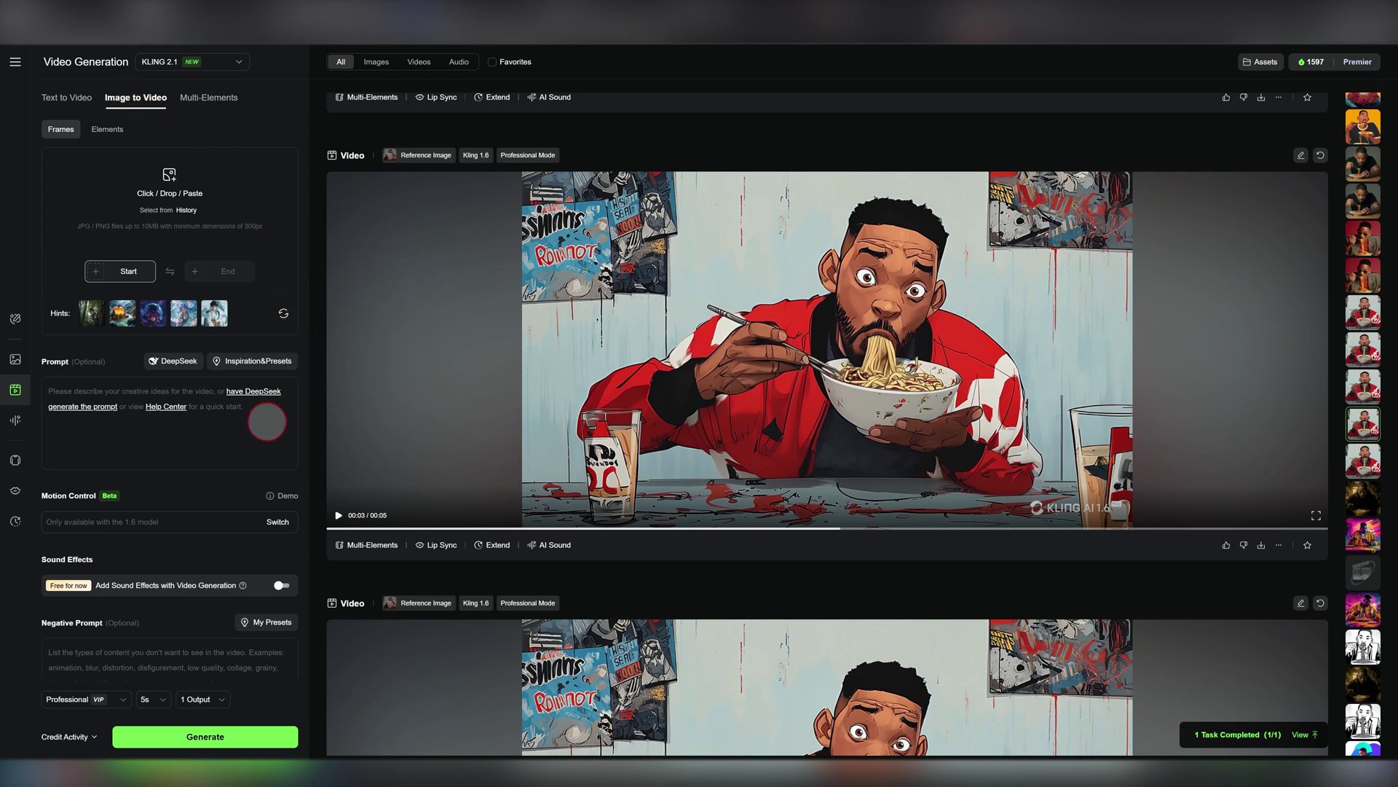
click(284, 523)
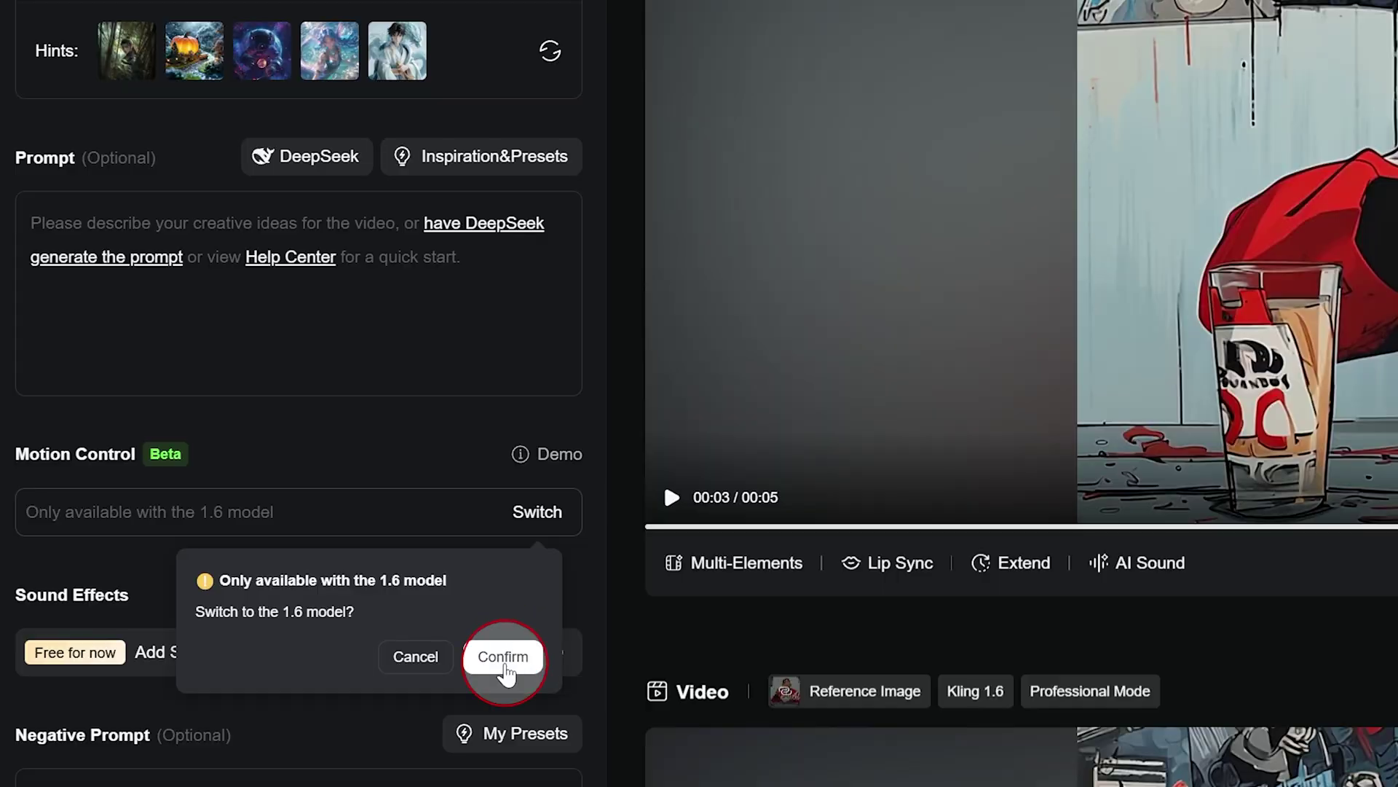
click(504, 659)
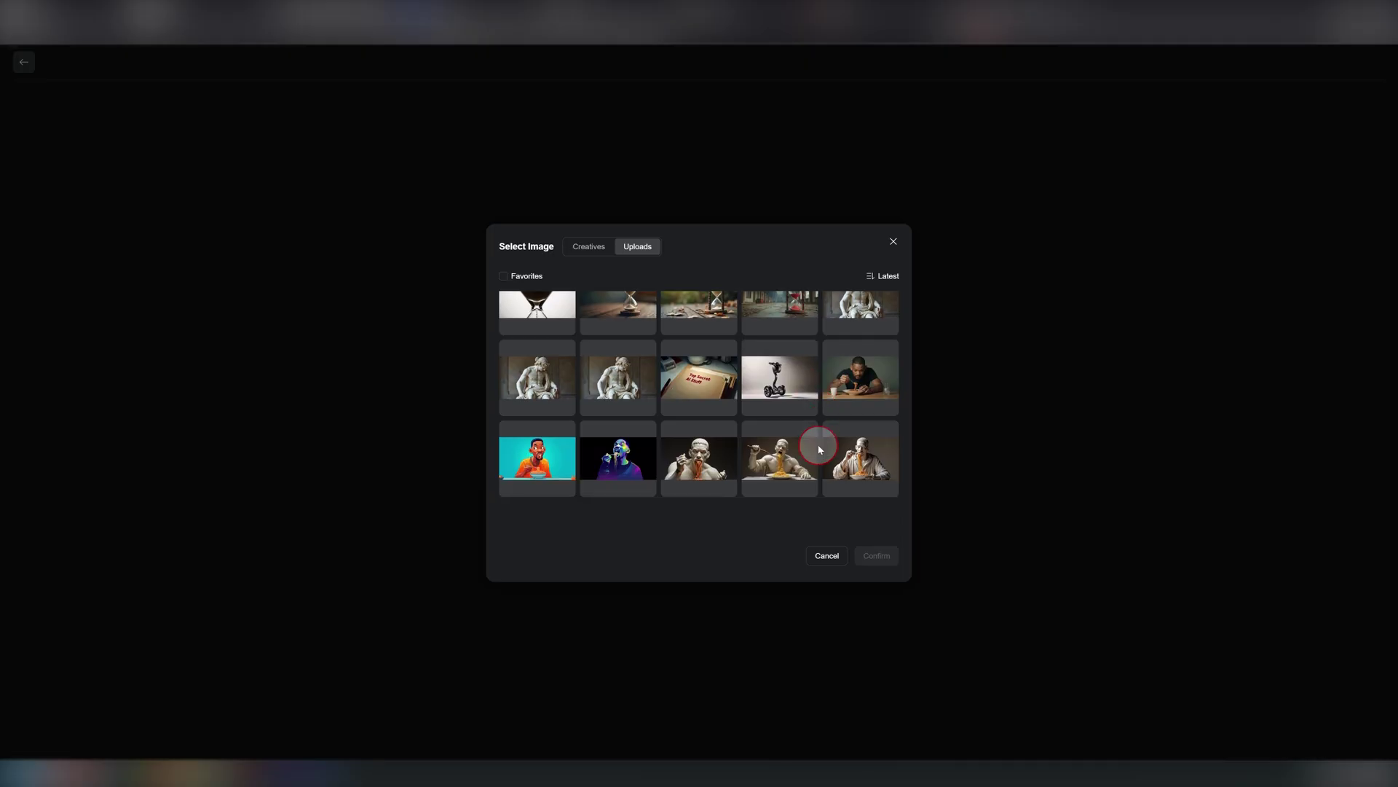
Upload willsmithtux.png from the computer as the character image
scroll(819, 448, down, 10)
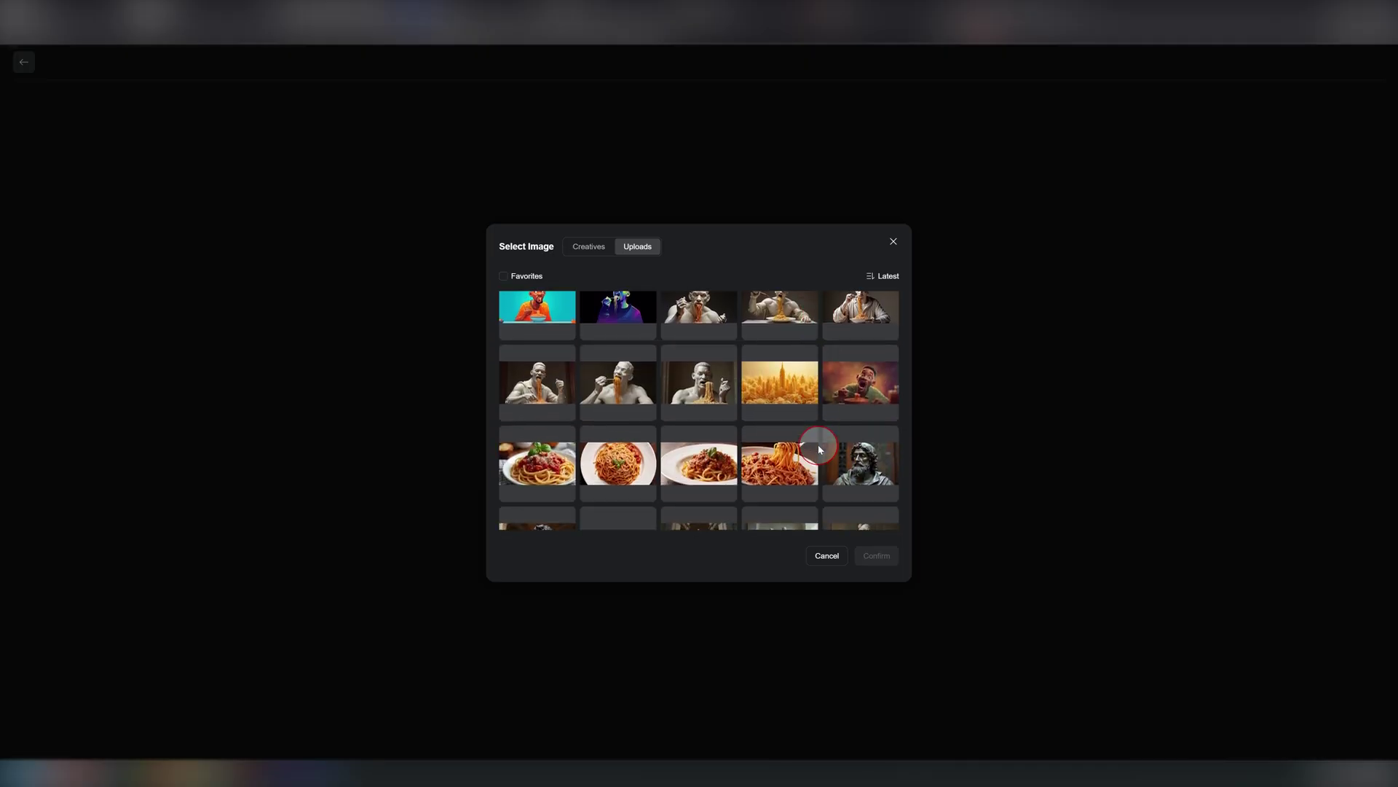
scroll(819, 444, down, 5)
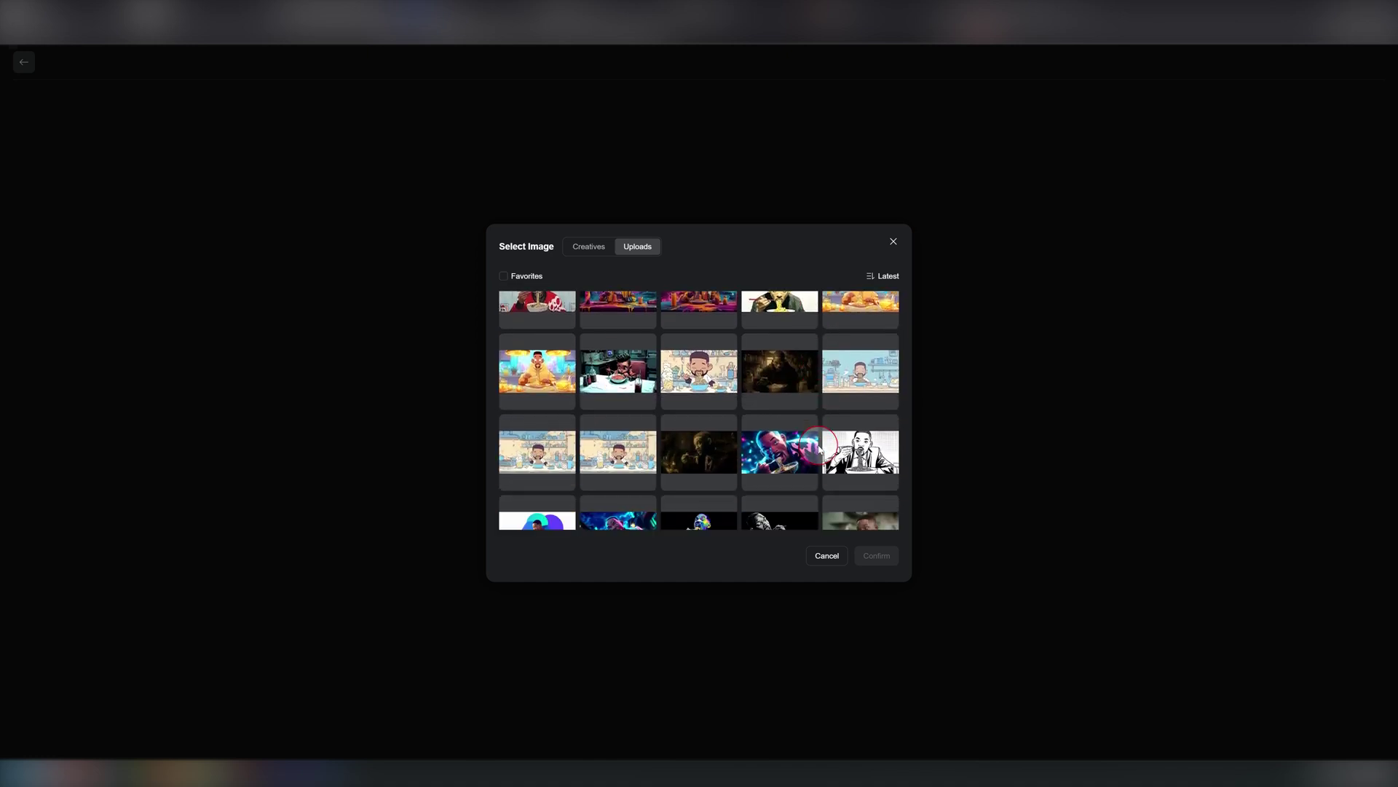
click(828, 555)
click(689, 414)
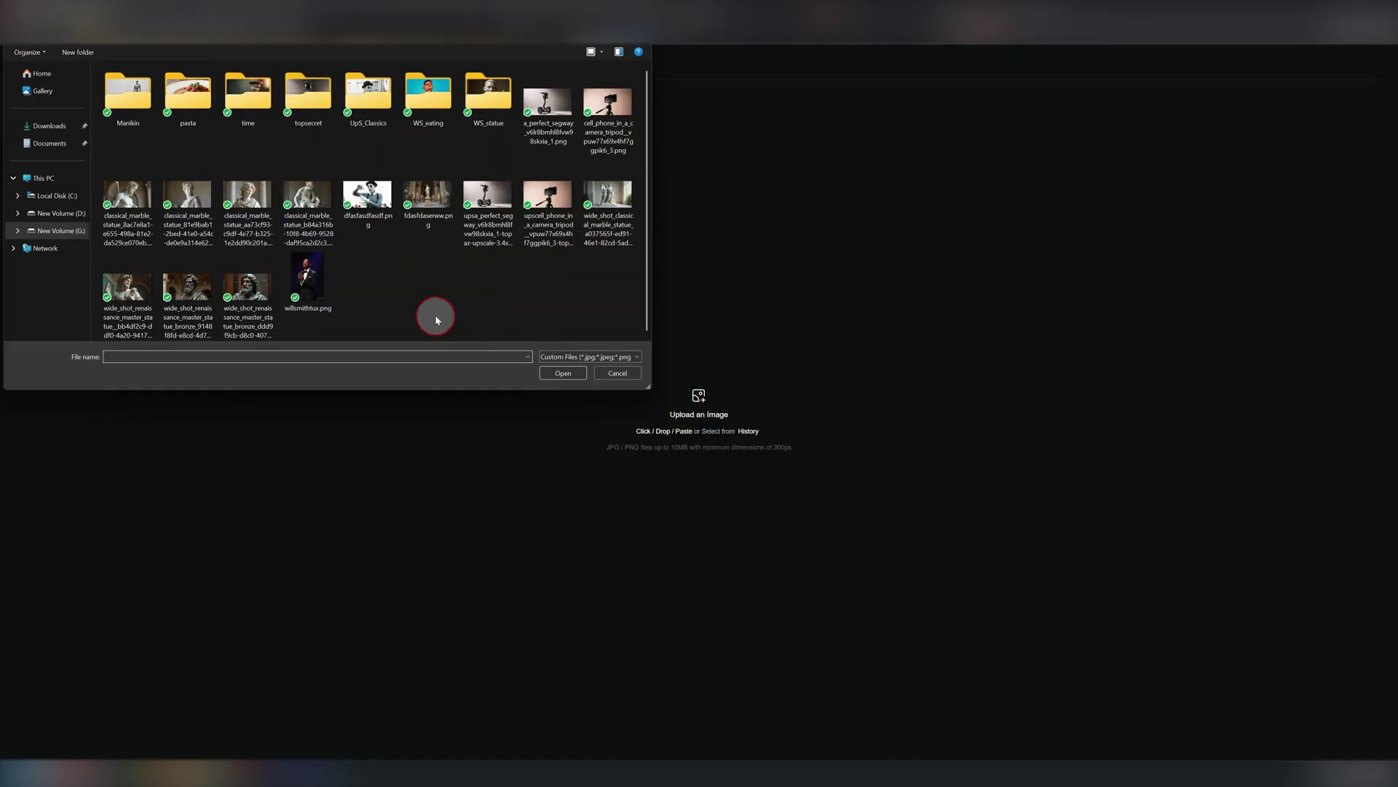
double_click(309, 278)
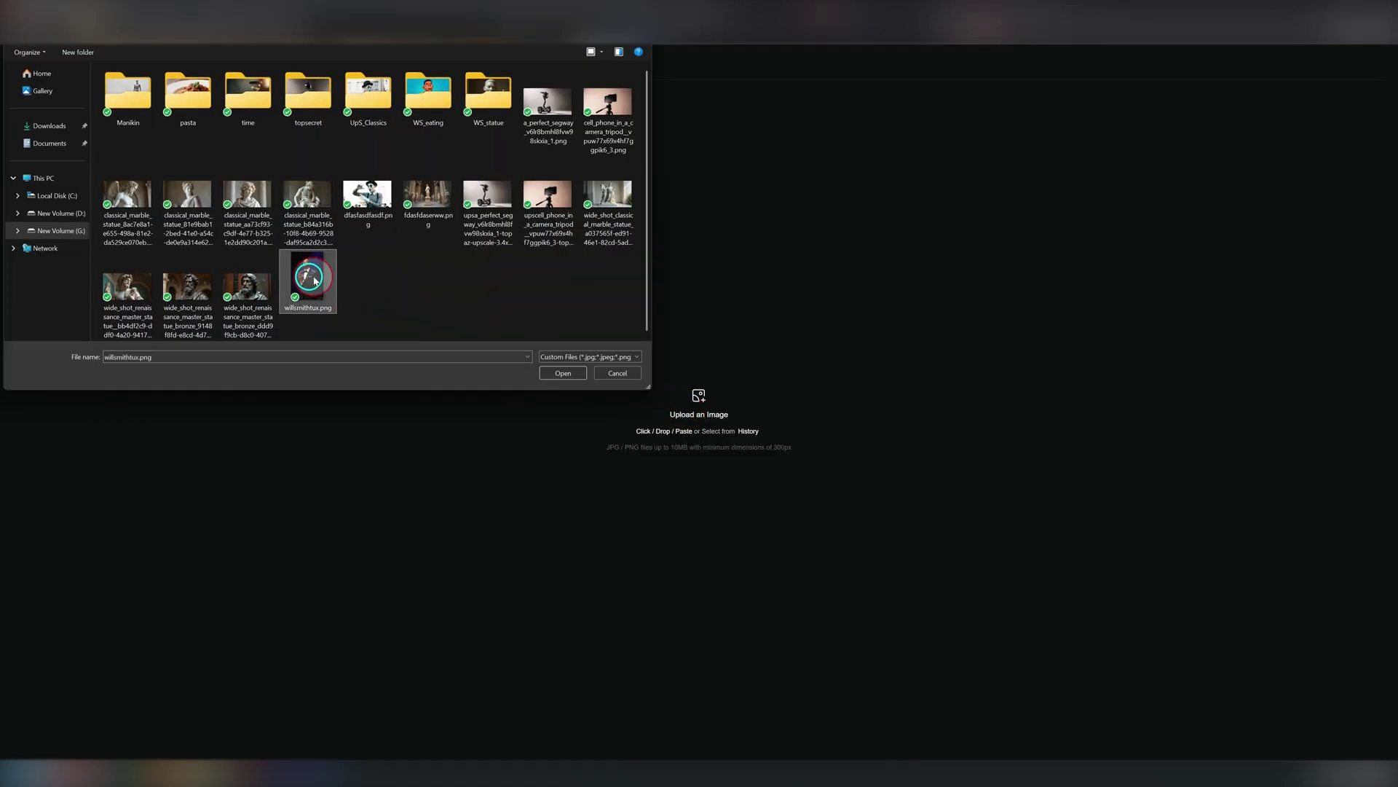
click(544, 372)
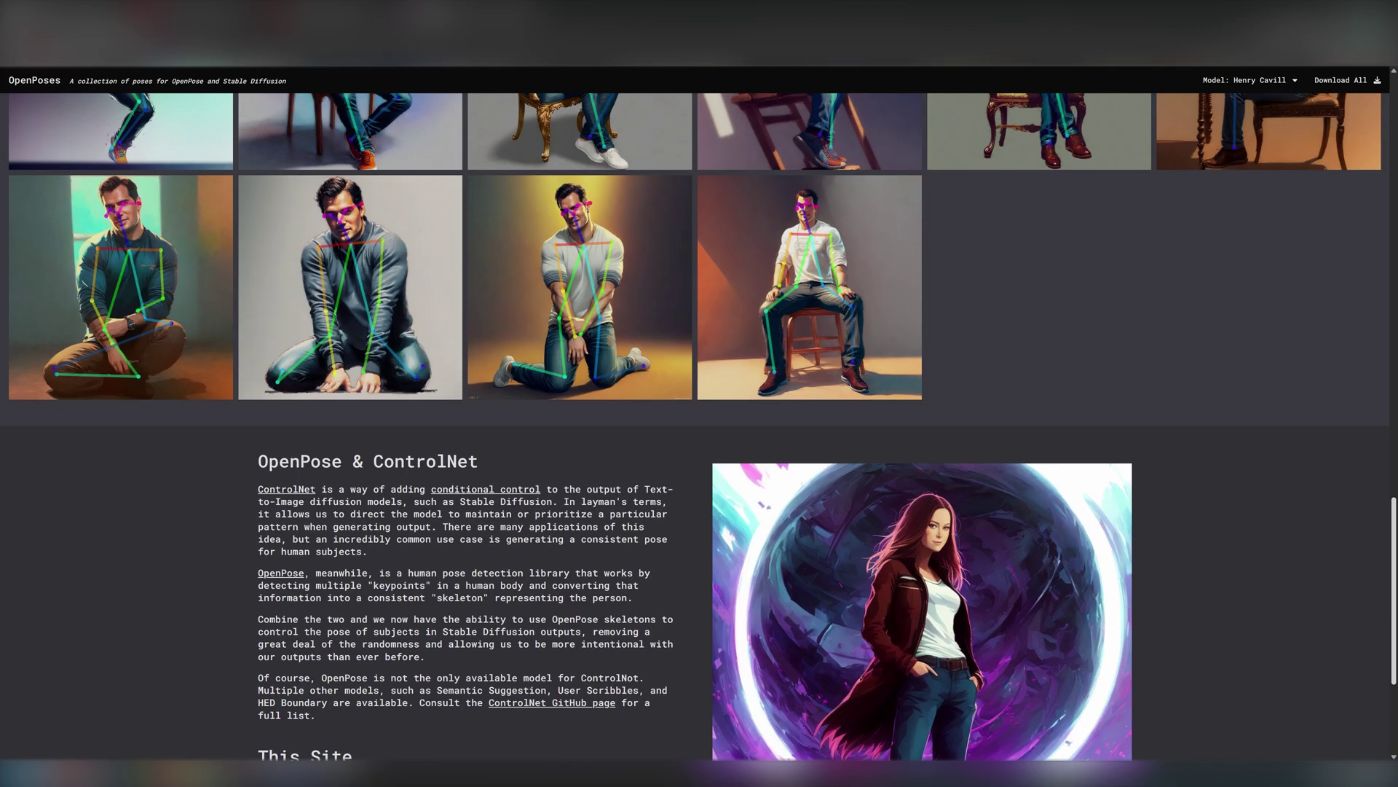
scroll(699, 422, up, 5)
scroll(699, 422, up, 6)
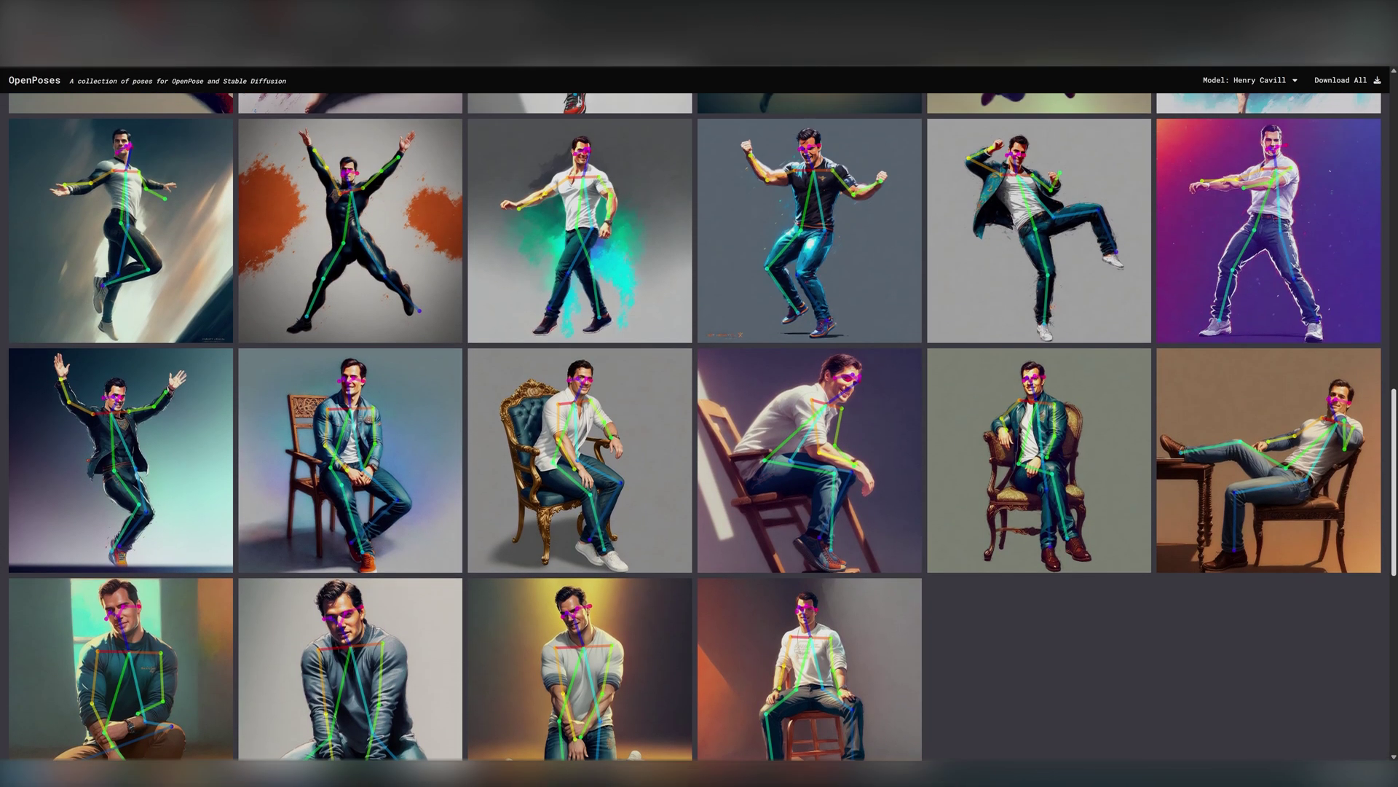
scroll(699, 422, up, 5)
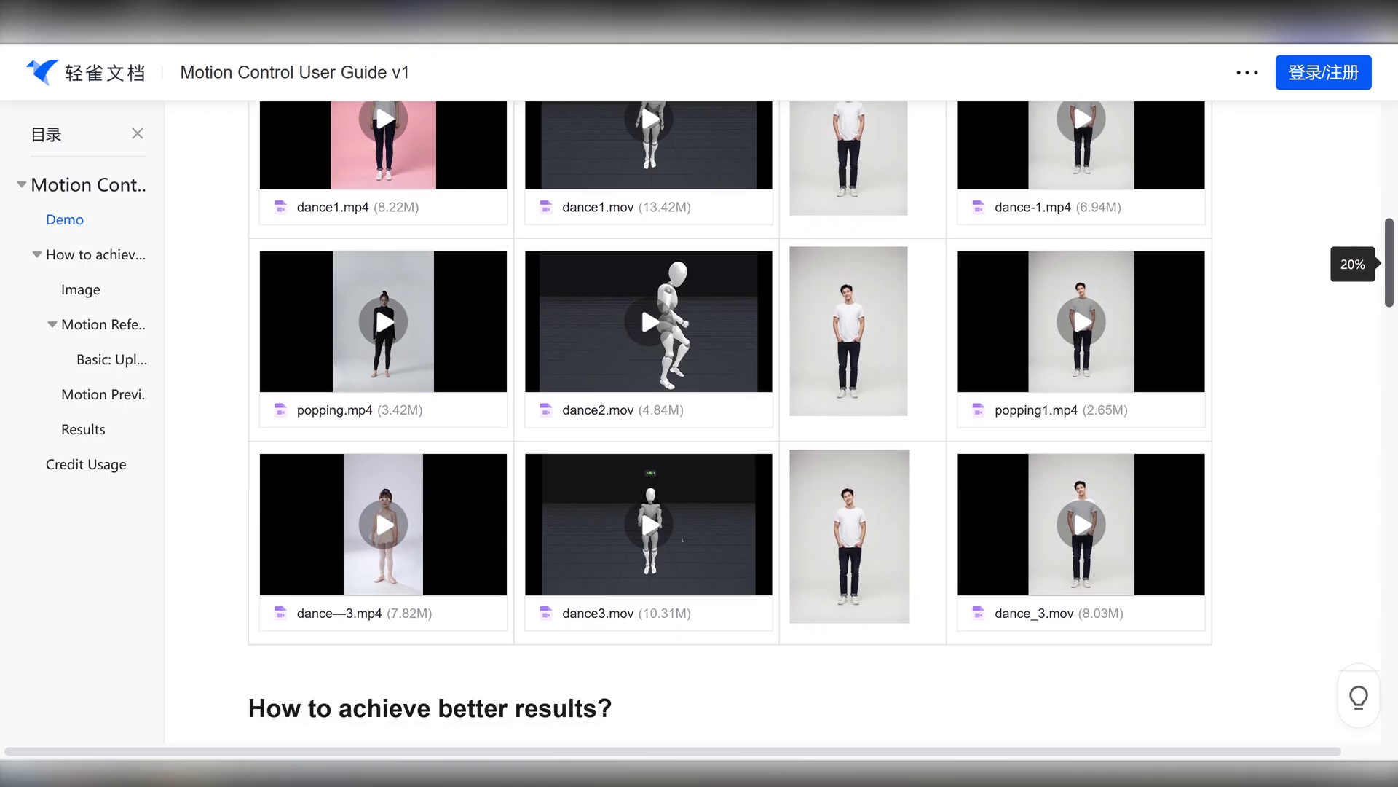
Scroll through the Creatives video grid in Select from History
scroll(683, 377, down, 2)
scroll(783, 421, down, 10)
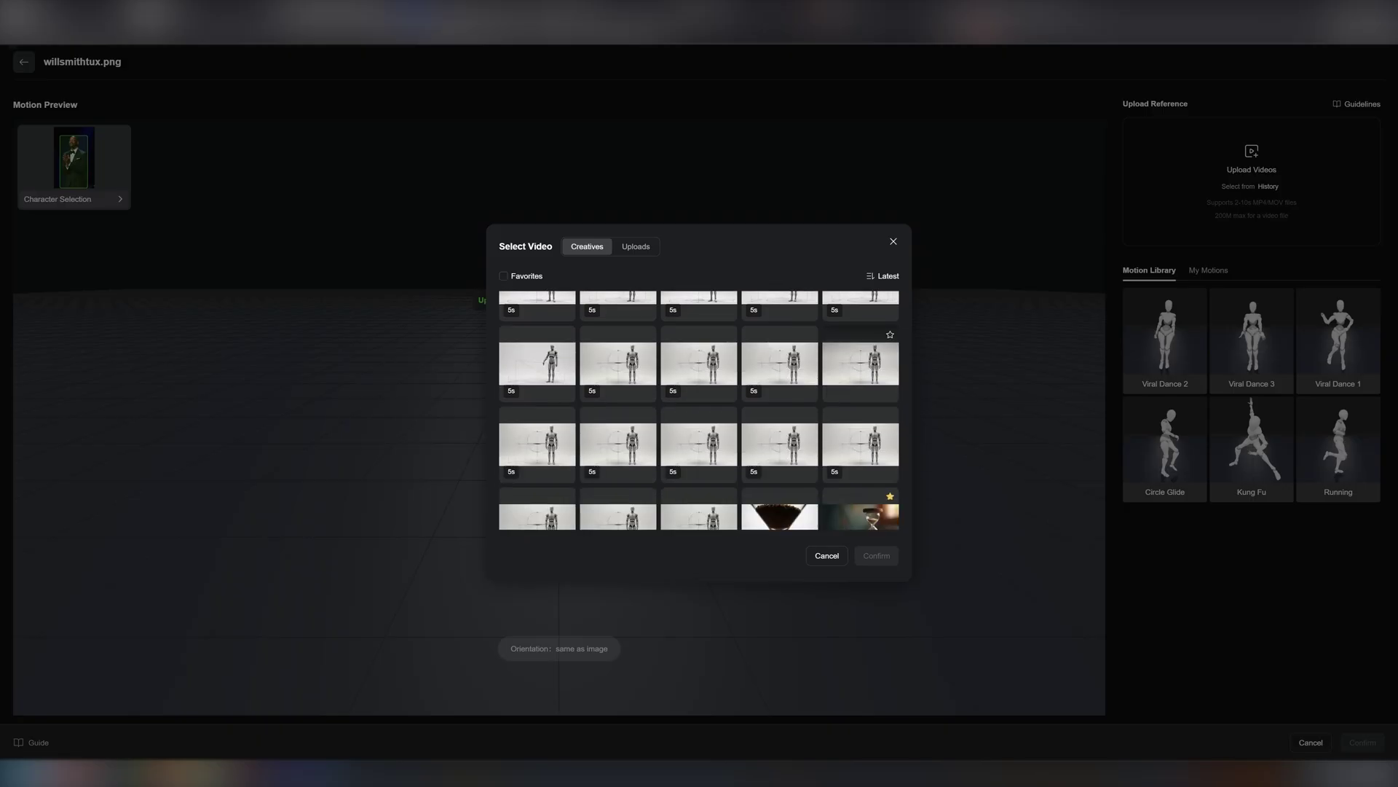
scroll(859, 422, down, 15)
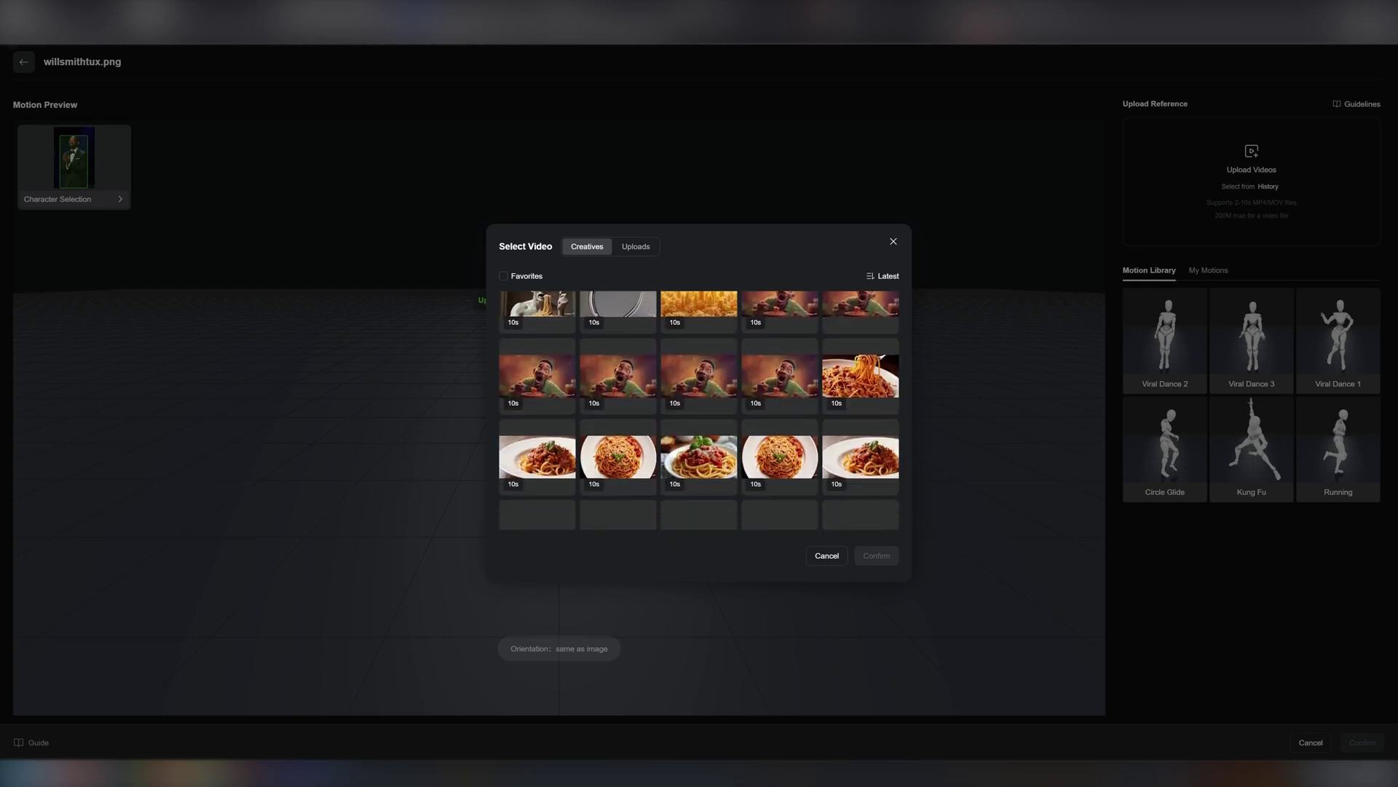
scroll(700, 407, up, 15)
scroll(699, 408, down, 5)
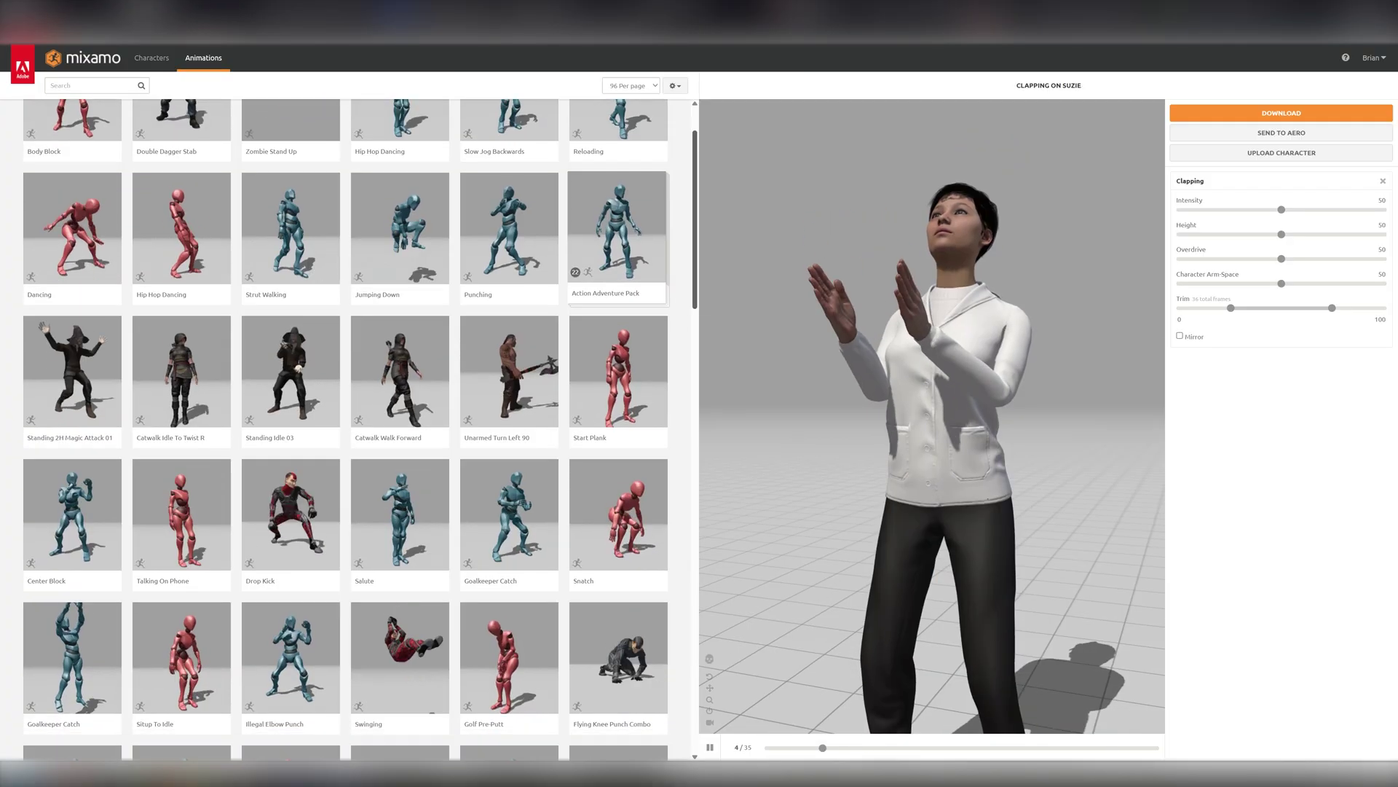
scroll(346, 437, down, 5)
scroll(346, 437, down, 4)
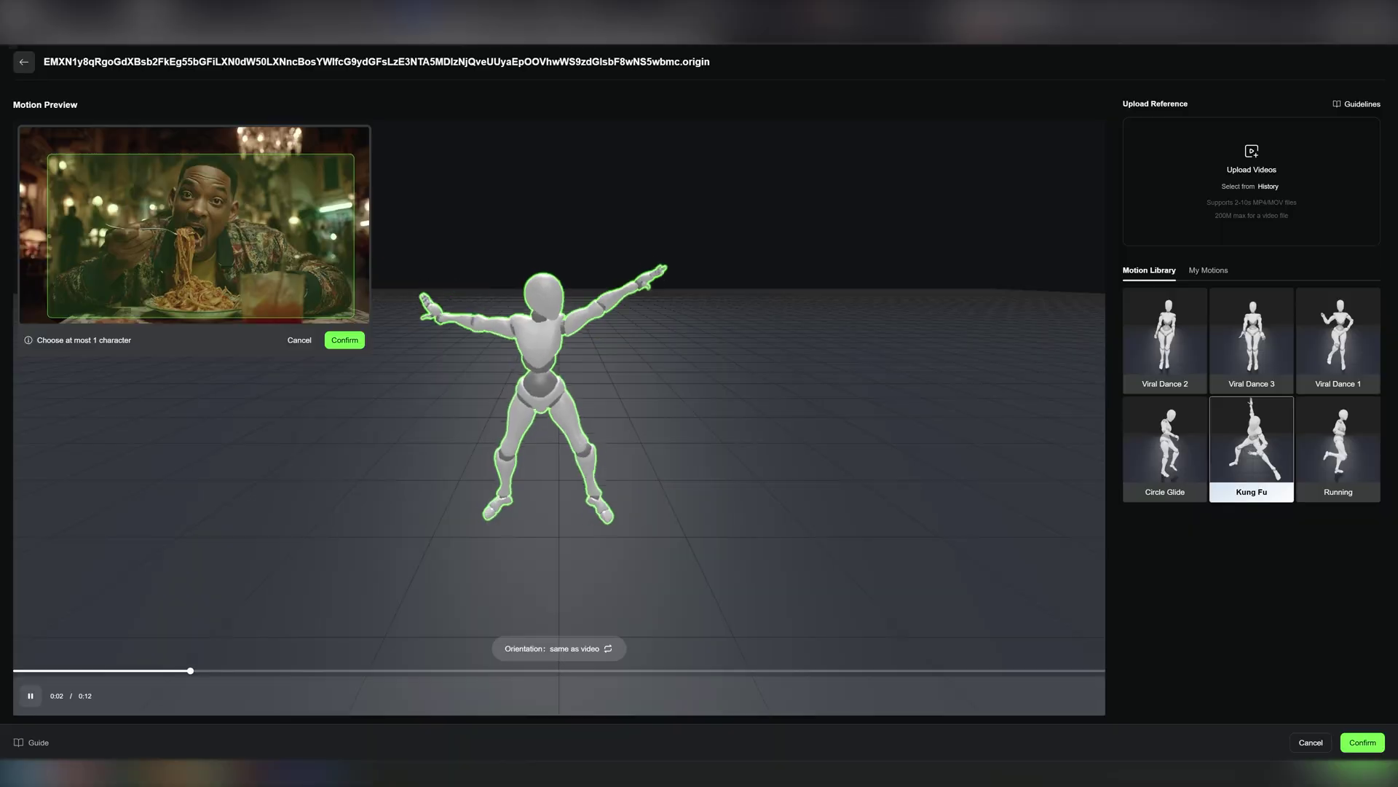
Preview the Running and Viral Dance 1 motions, then confirm Mixamo_clap_08.mp4 as the motion
click(1338, 448)
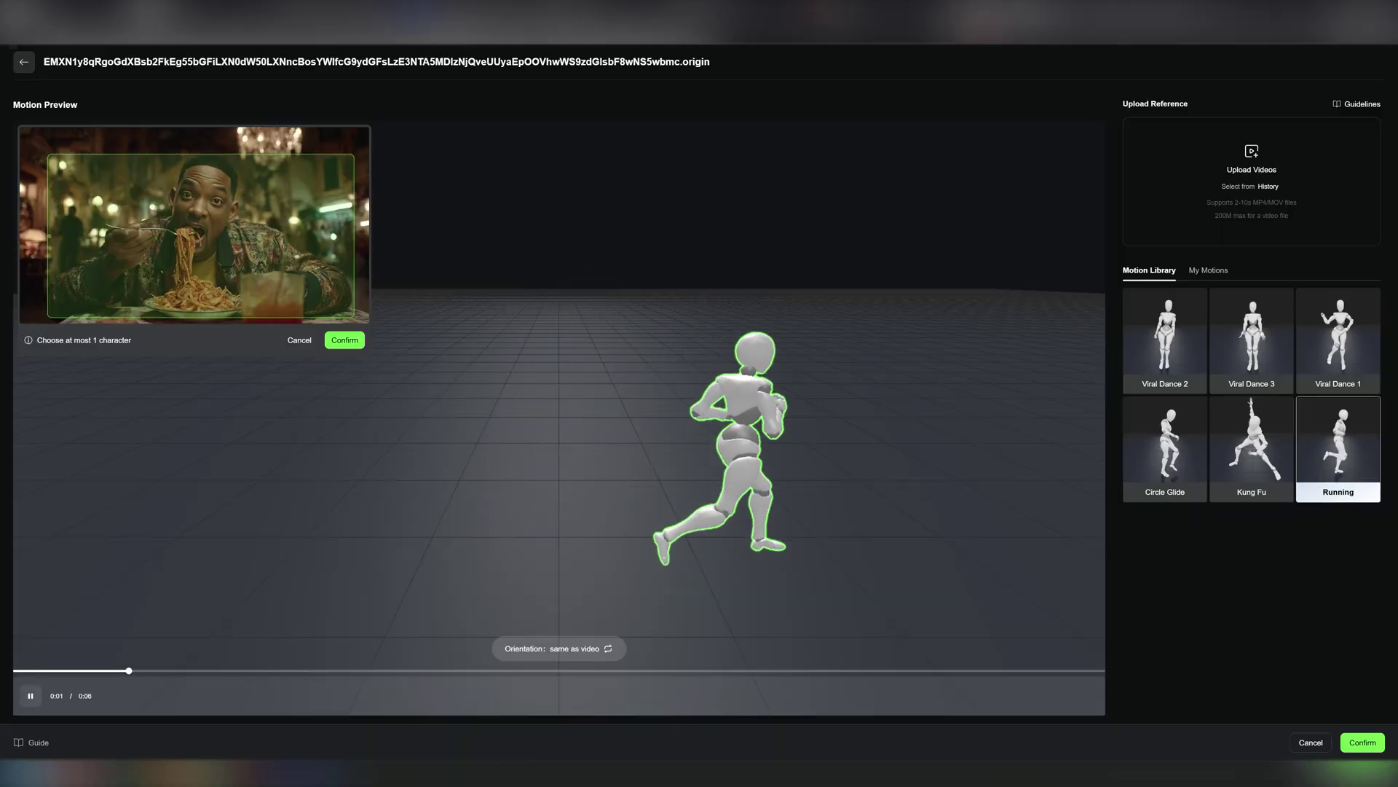
click(1338, 338)
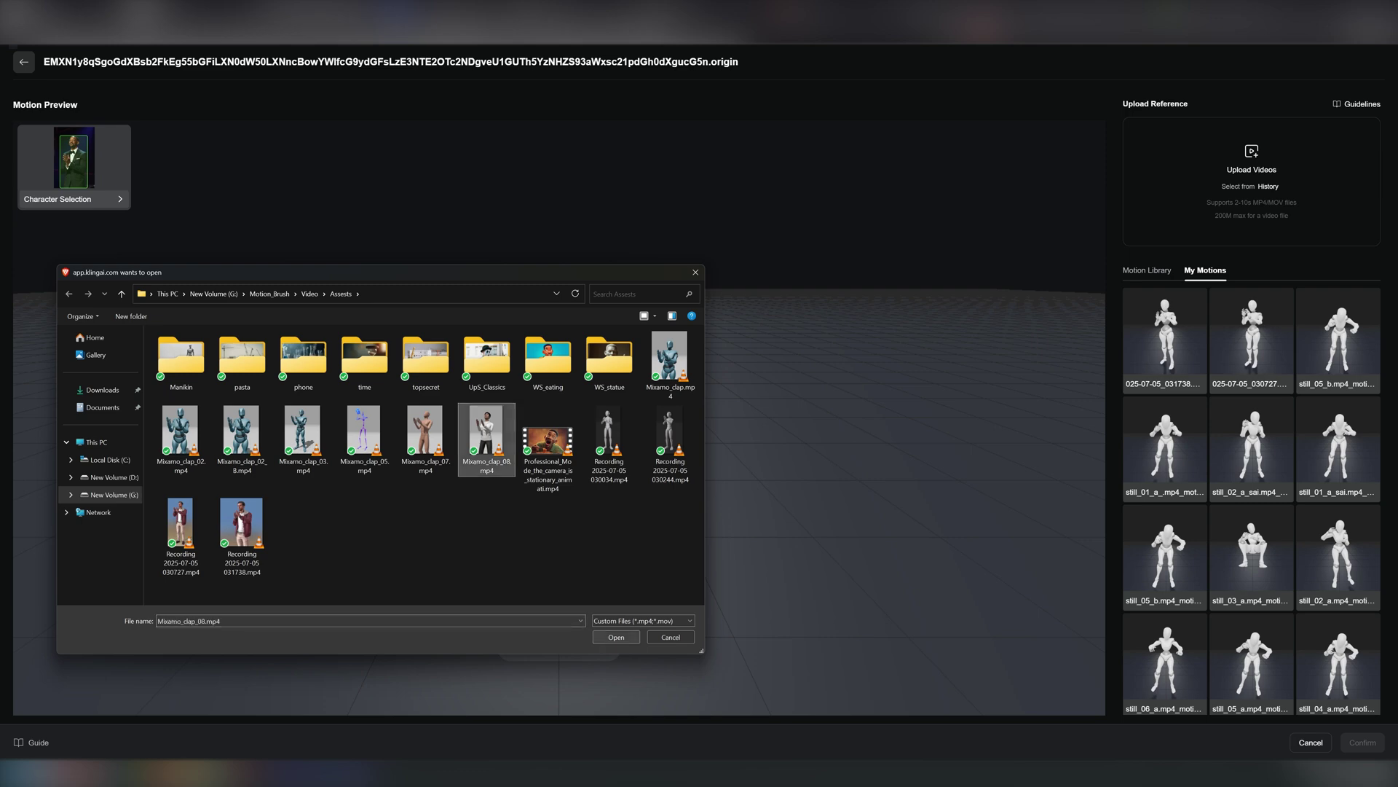
key(Return)
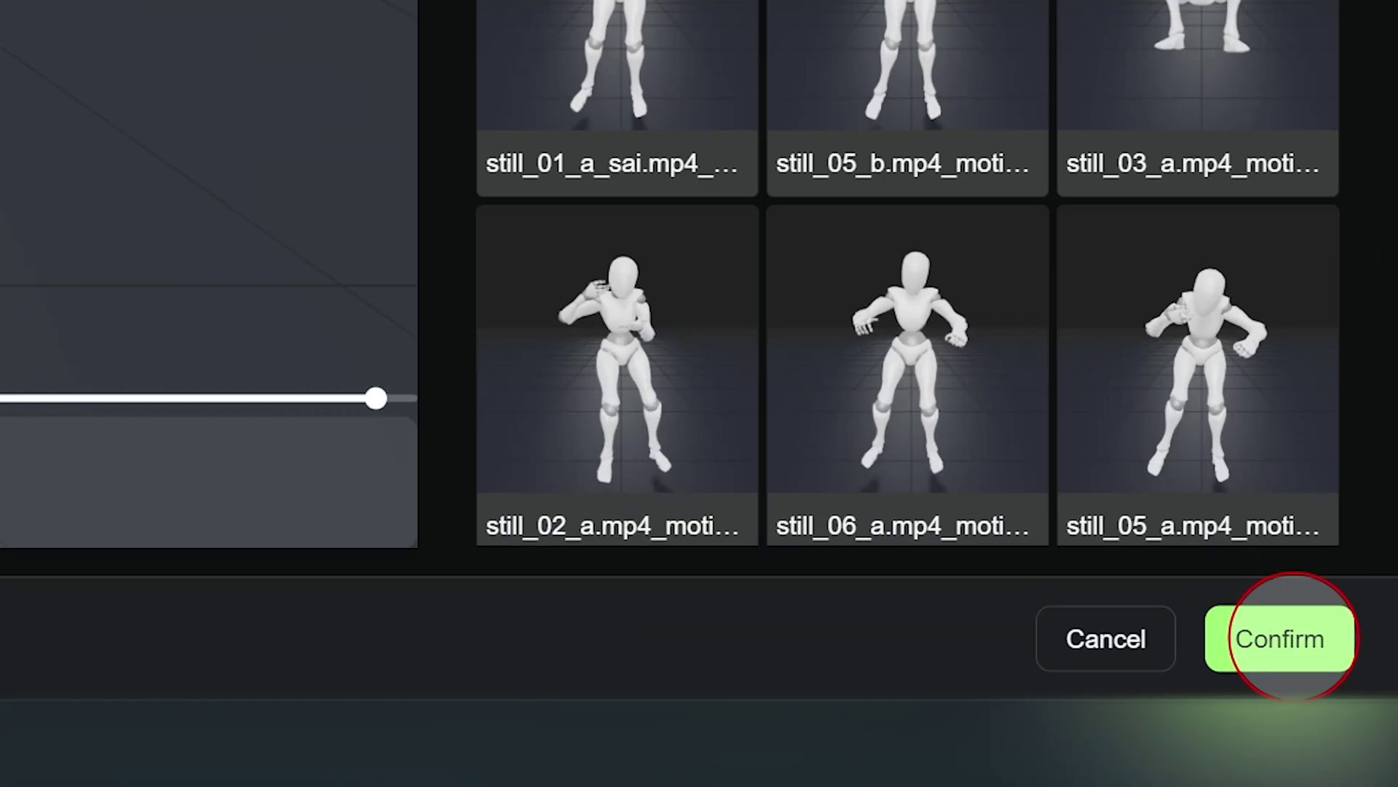
click(1292, 636)
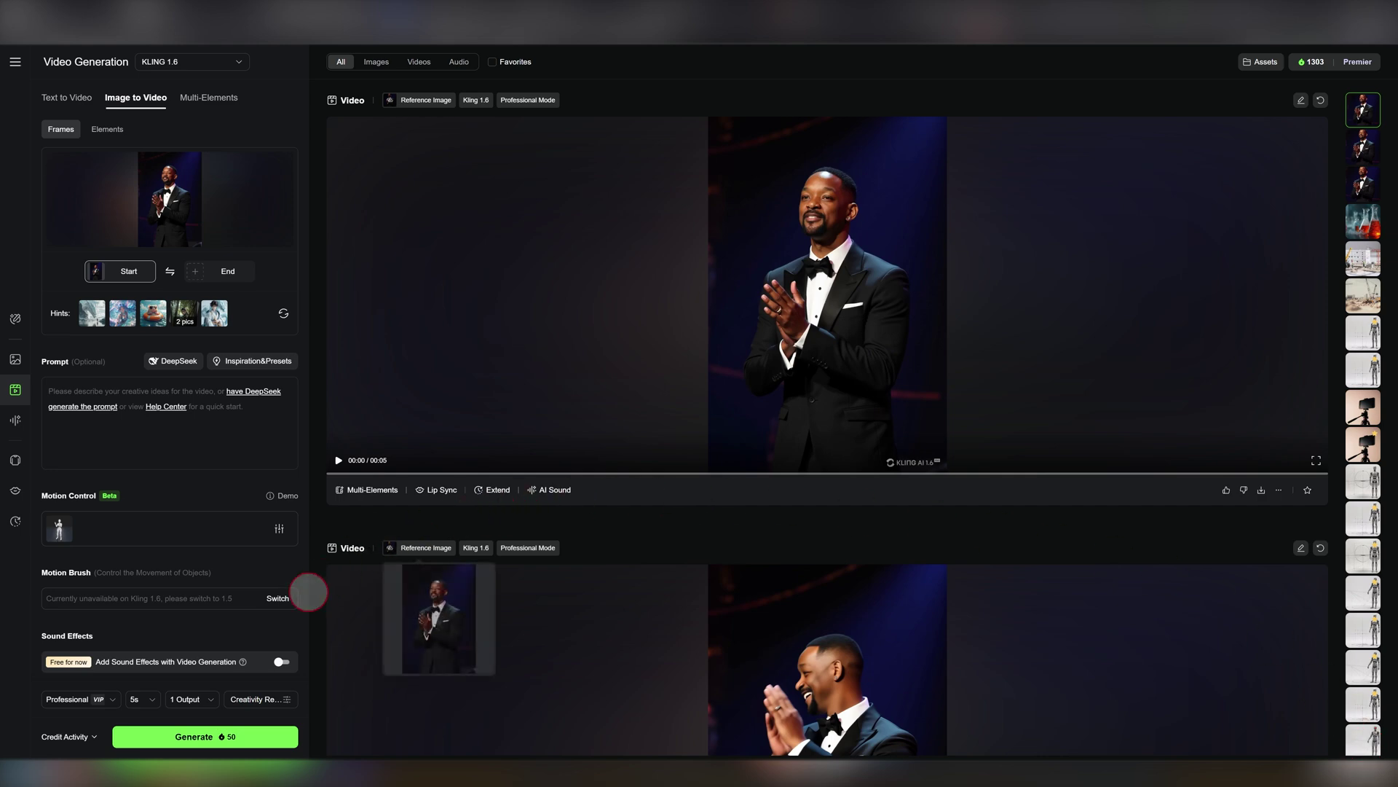
Generate a 10s Standard-mode clip of the tuxedo man clapping
scroll(155, 659, down, 3)
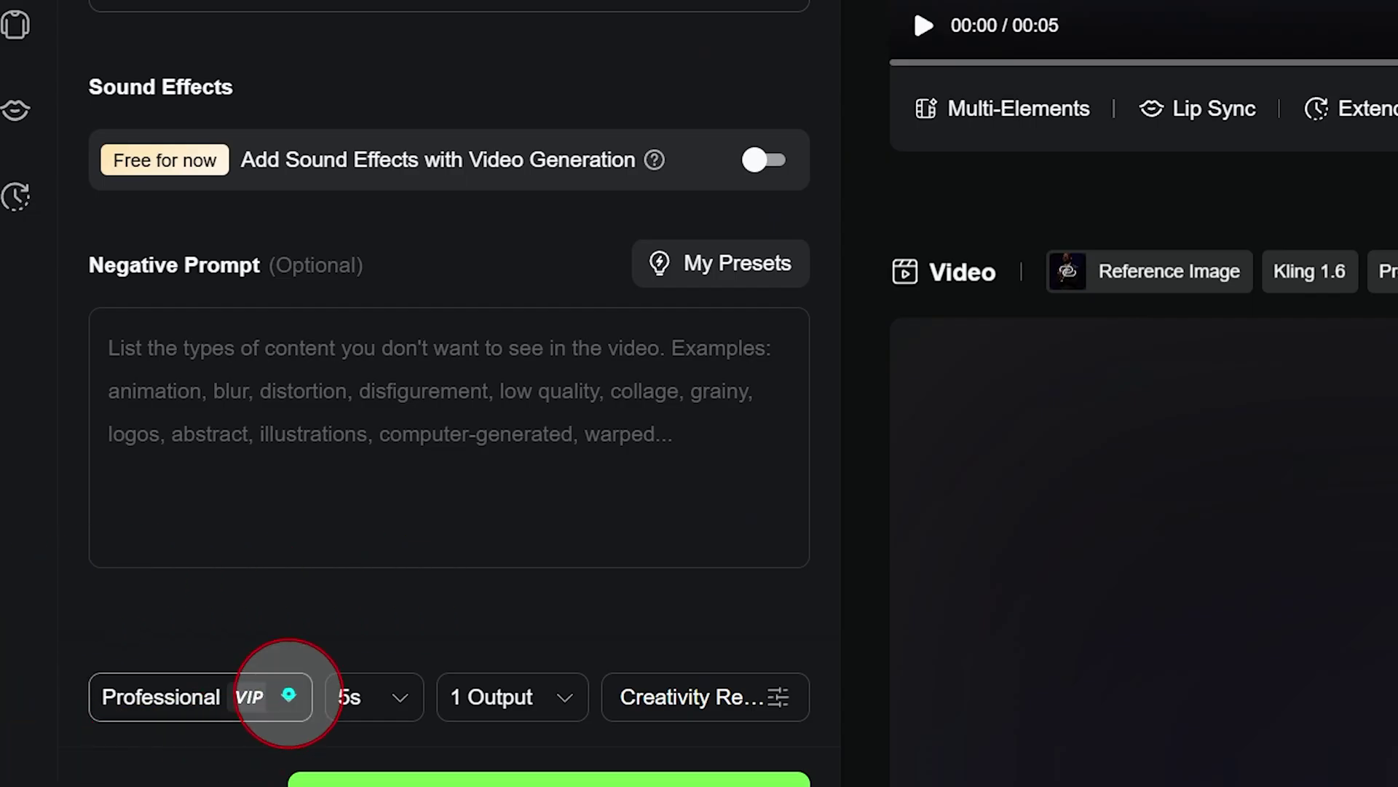
click(288, 694)
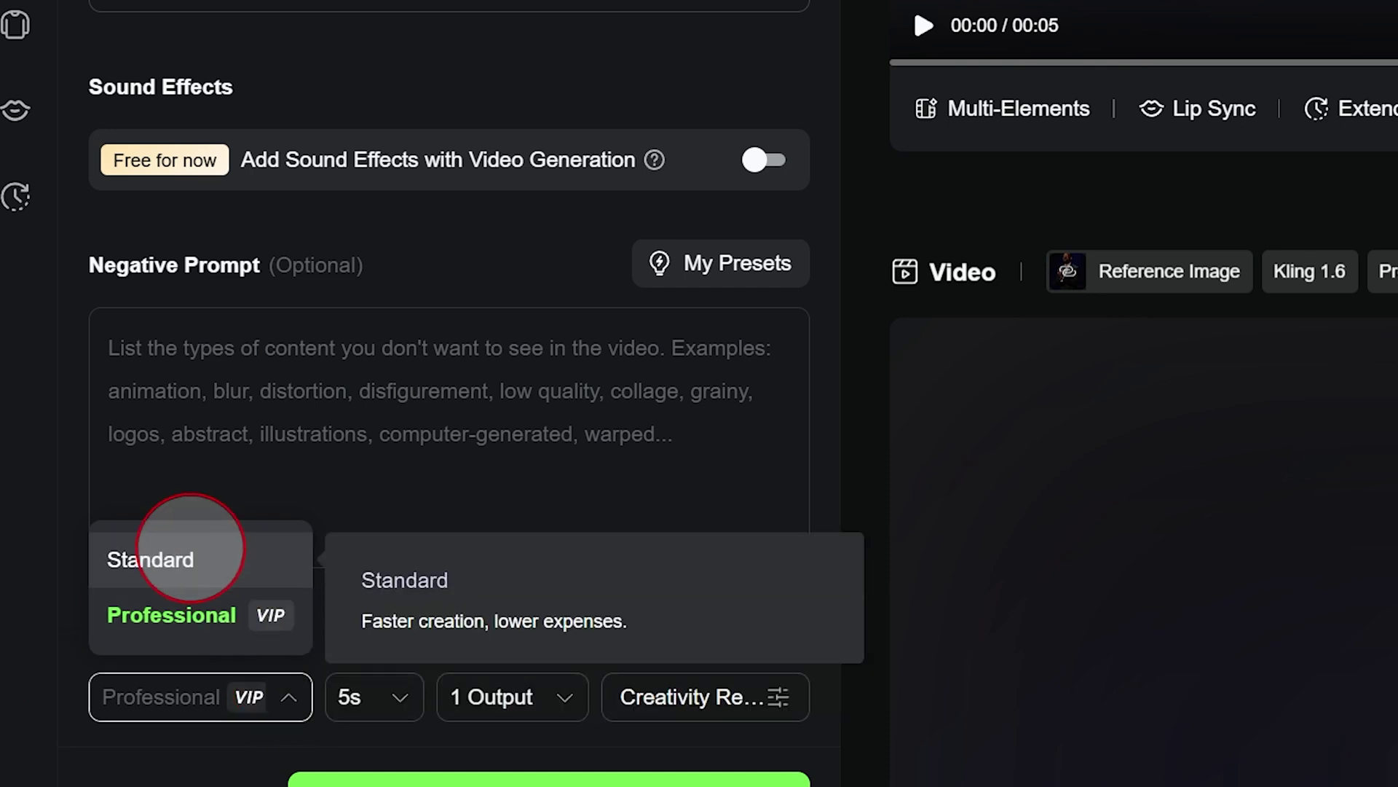
click(190, 548)
click(391, 685)
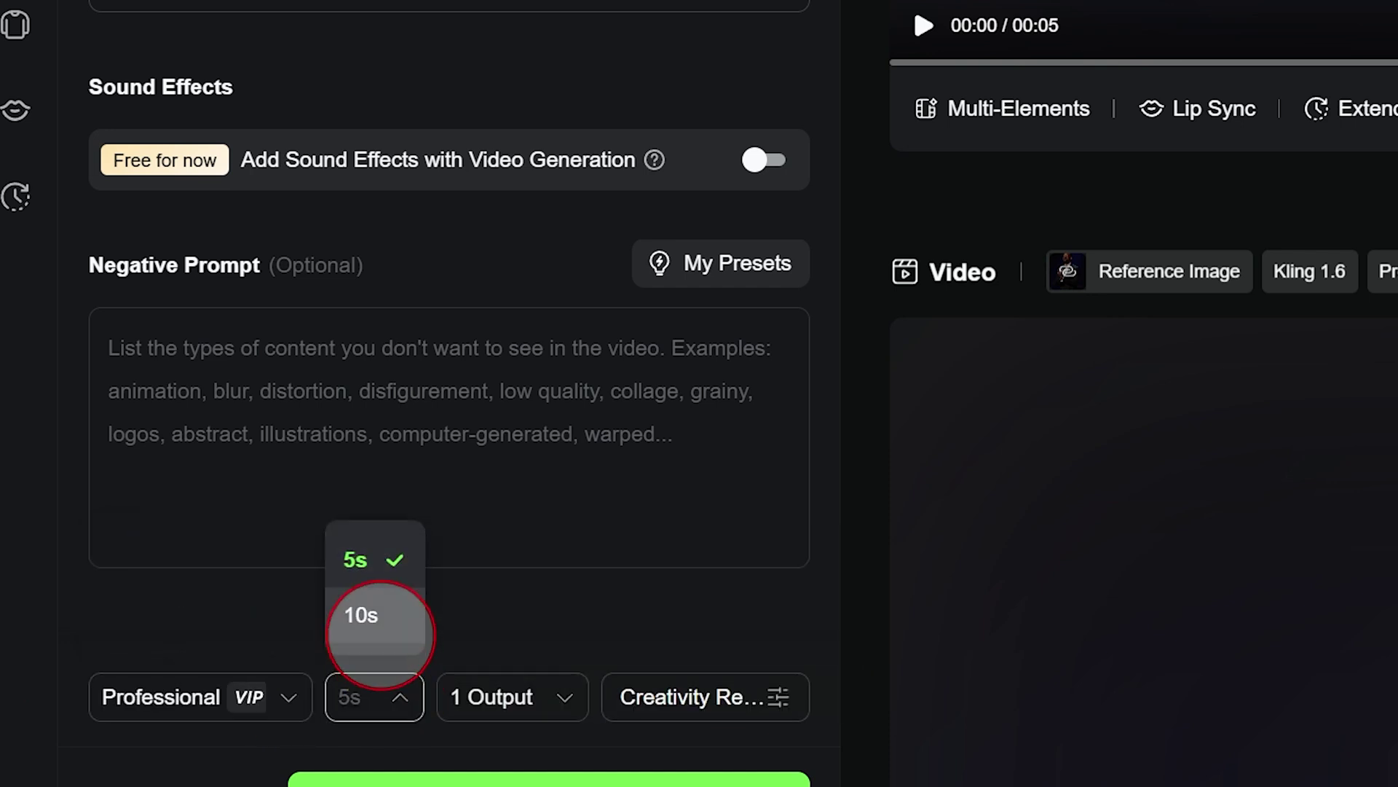
click(368, 615)
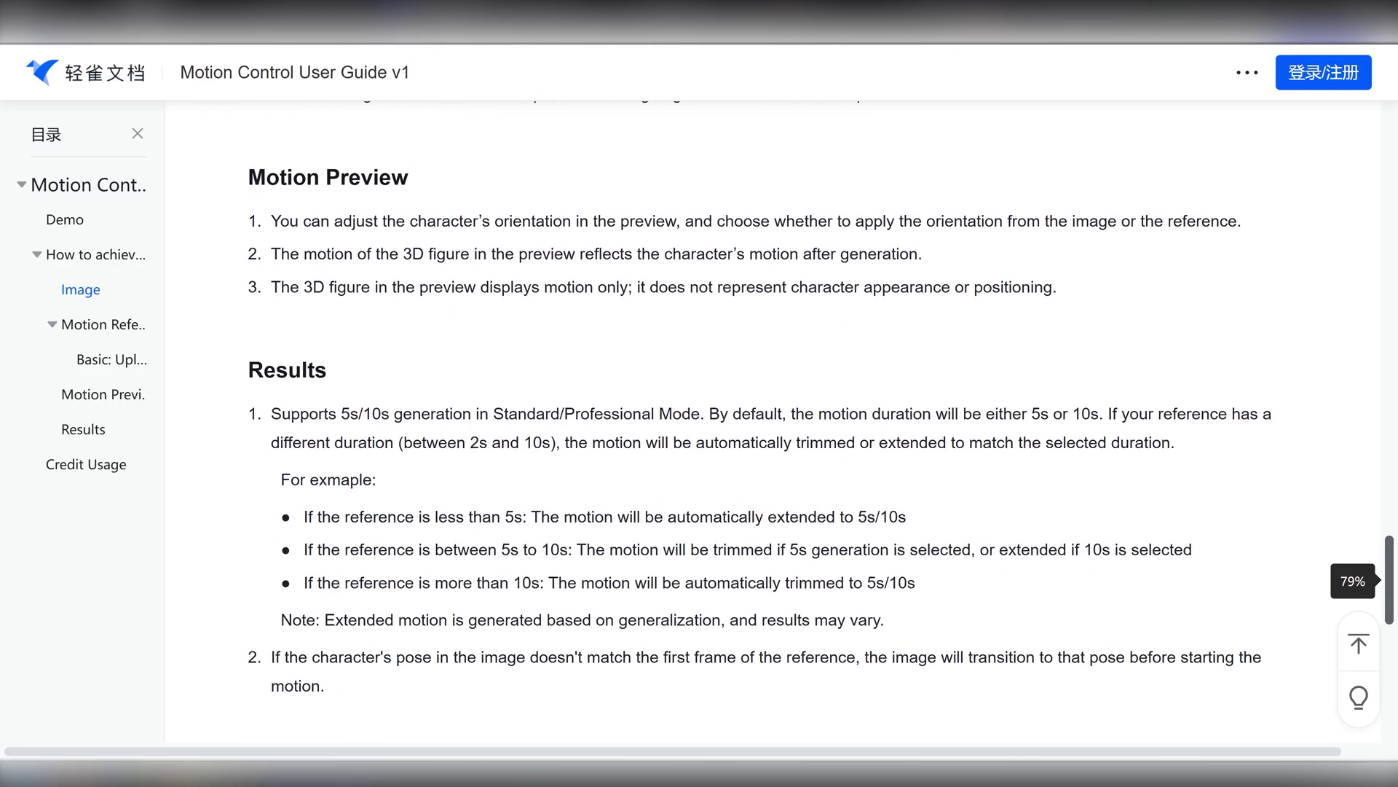
scroll(772, 422, down, 3)
scroll(772, 423, down, 5)
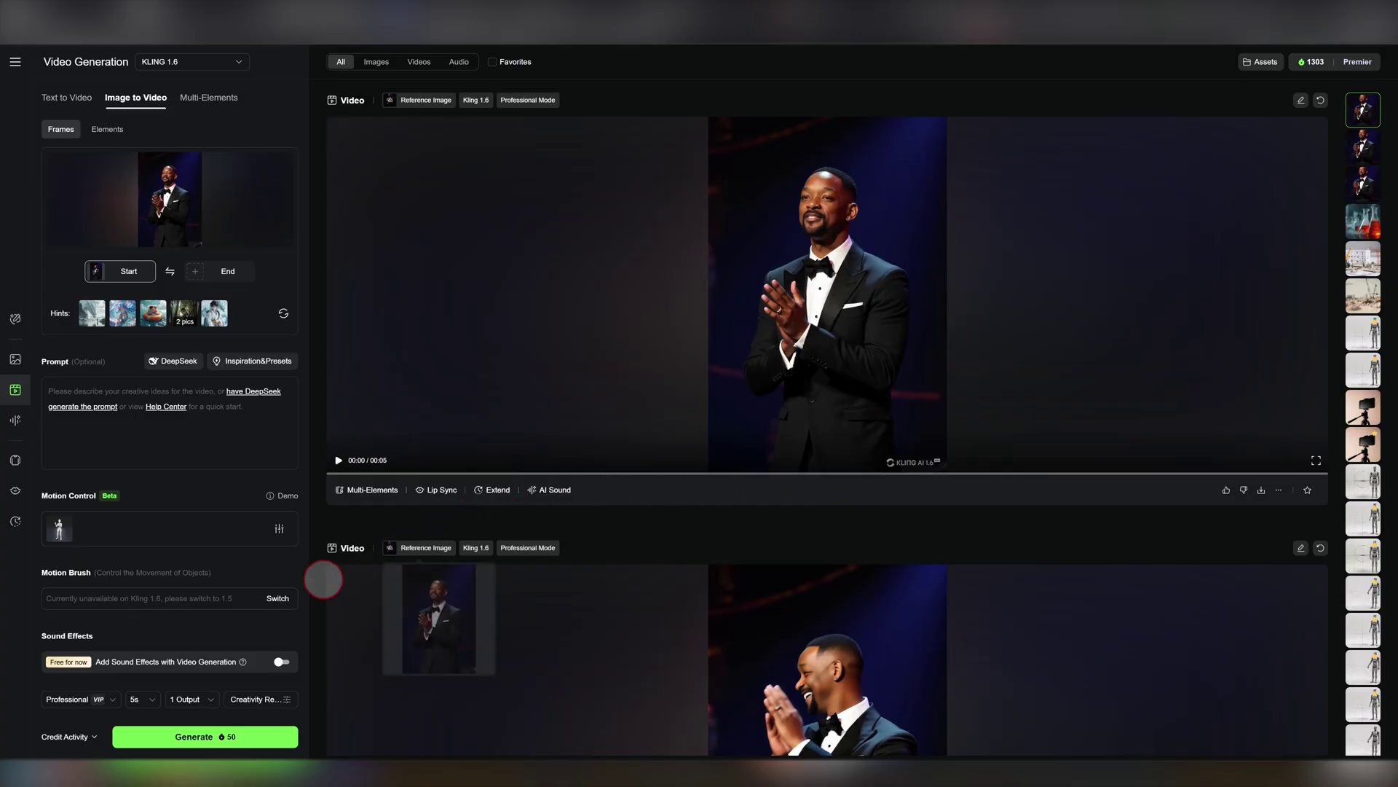
click(193, 736)
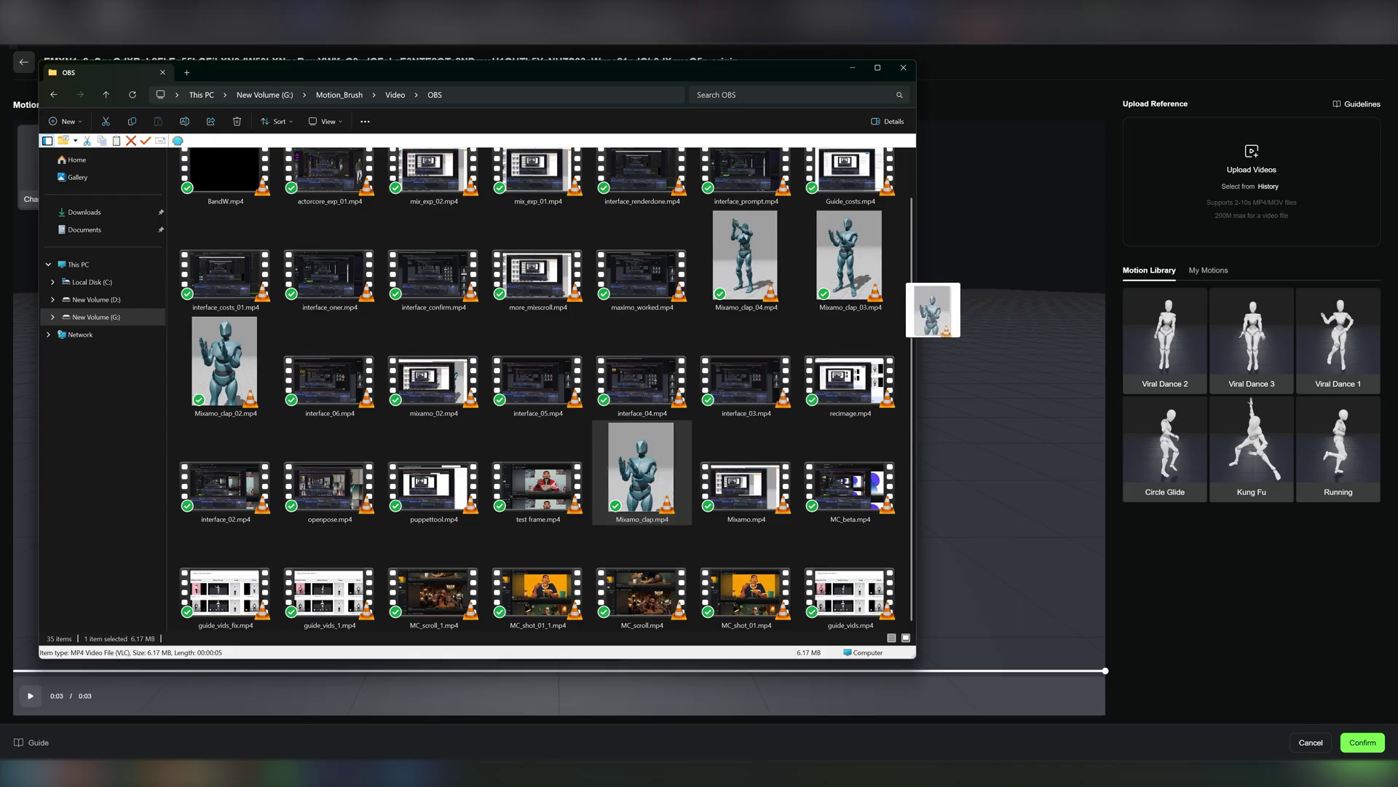
Drag Mixamo_clap.mp4 onto the Upload Videos box as the motion reference
drag(936, 333, 1268, 211)
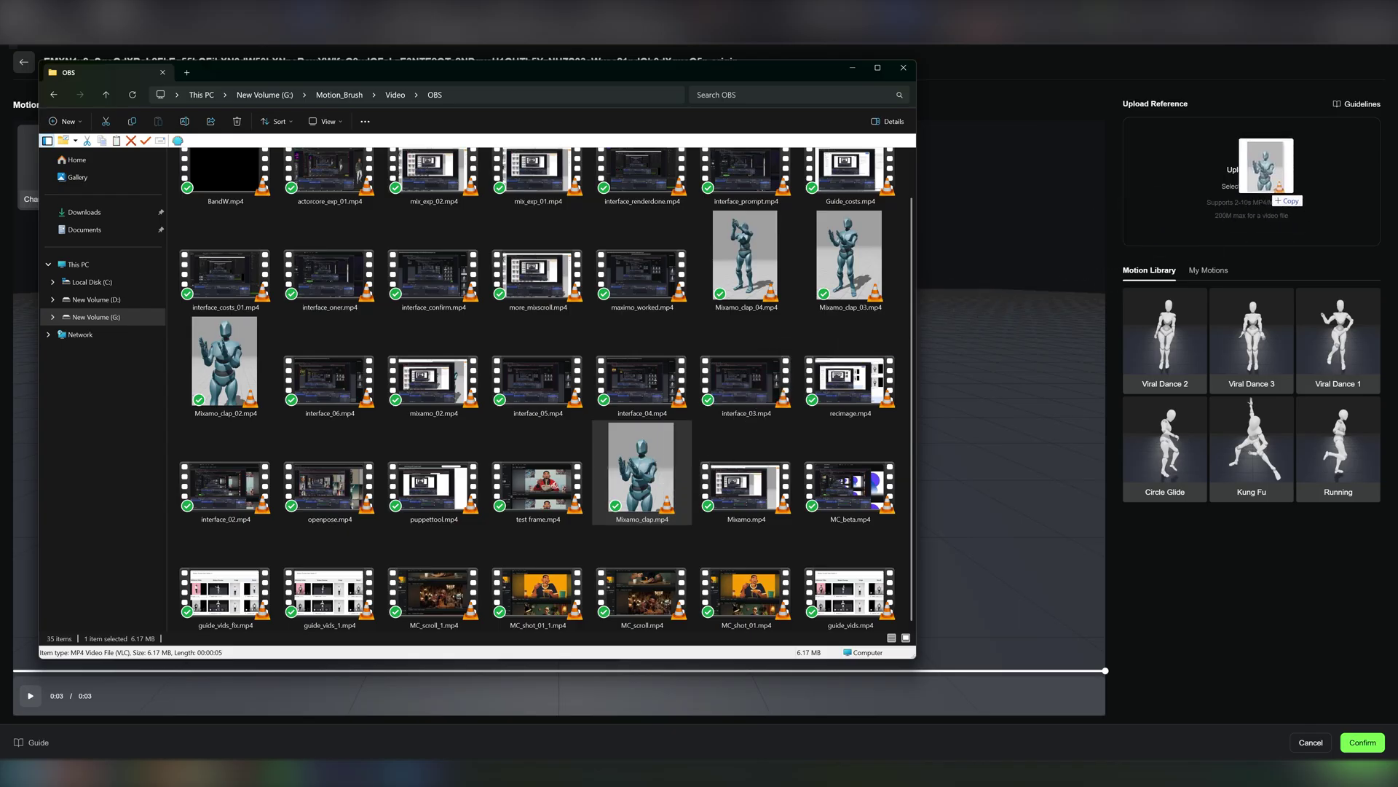
drag(1273, 195, 1273, 195)
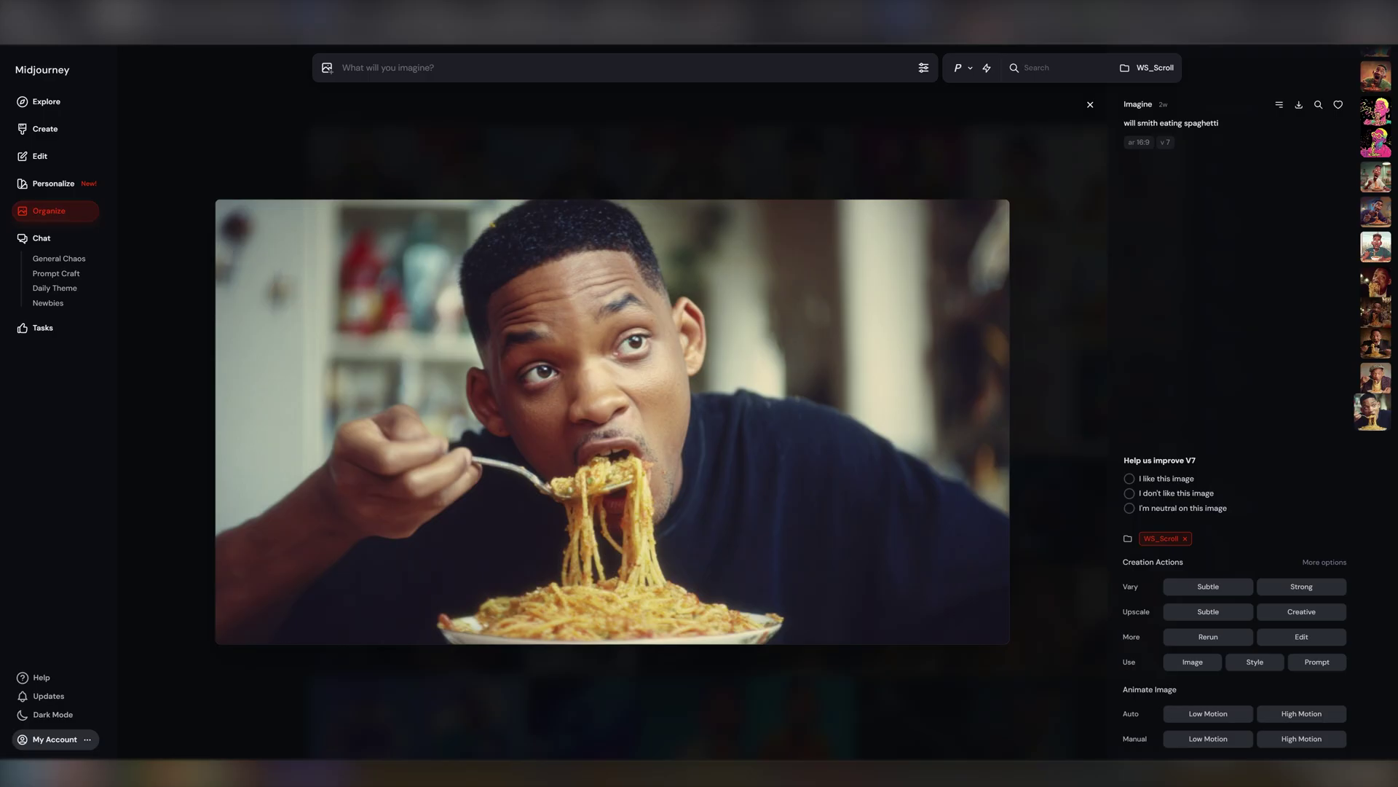
Scroll the Midjourney thumbnail strip through earlier spaghetti-eating images
scroll(612, 421, down, 3)
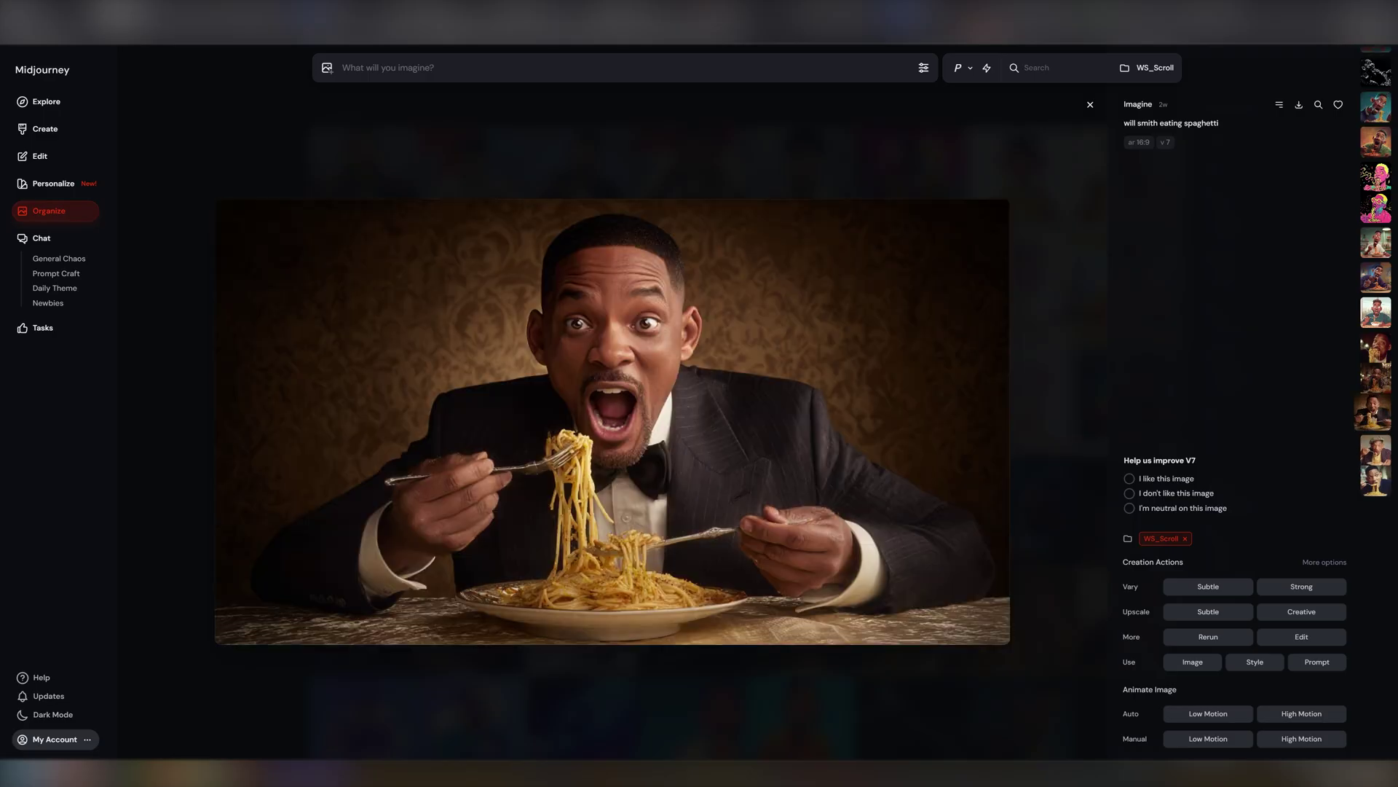
scroll(611, 421, up, 6)
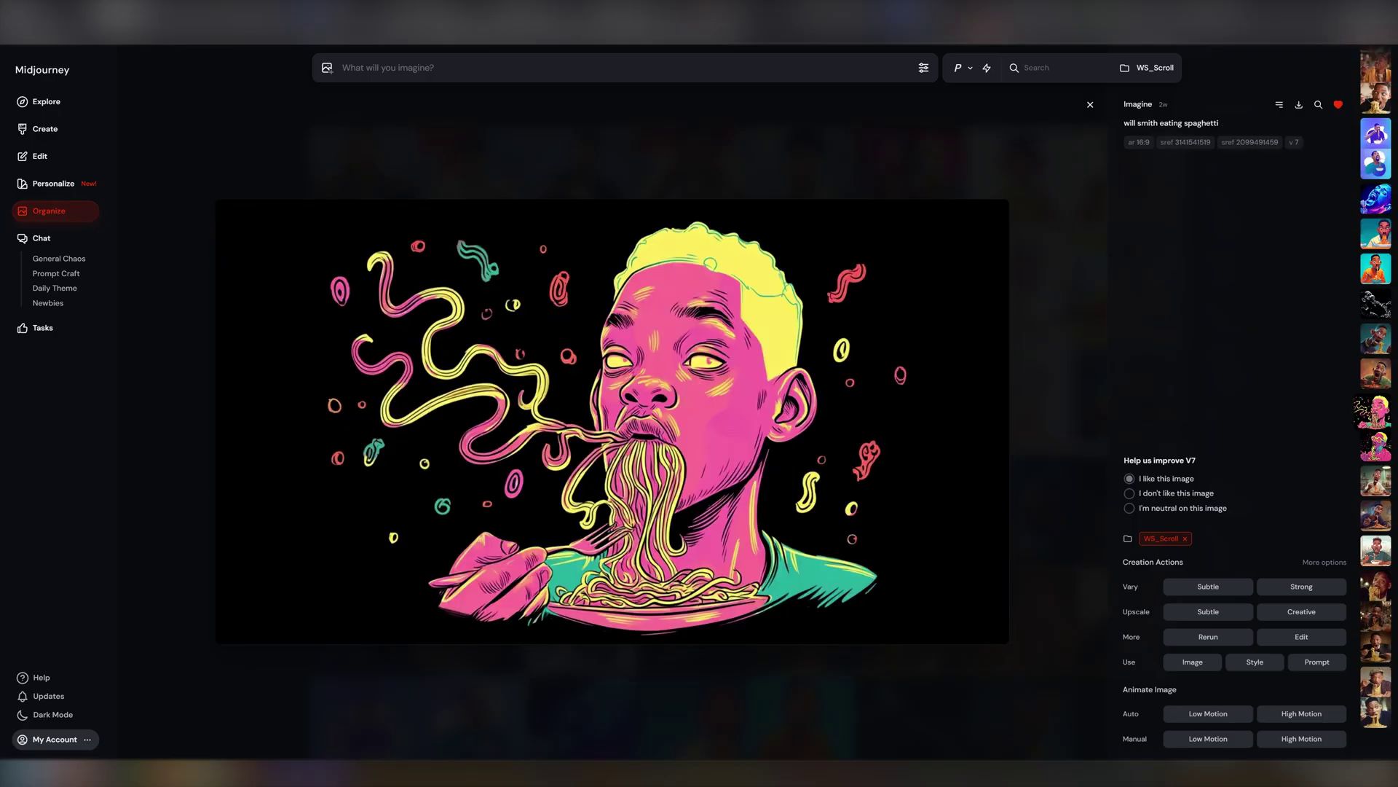
scroll(612, 421, up, 1)
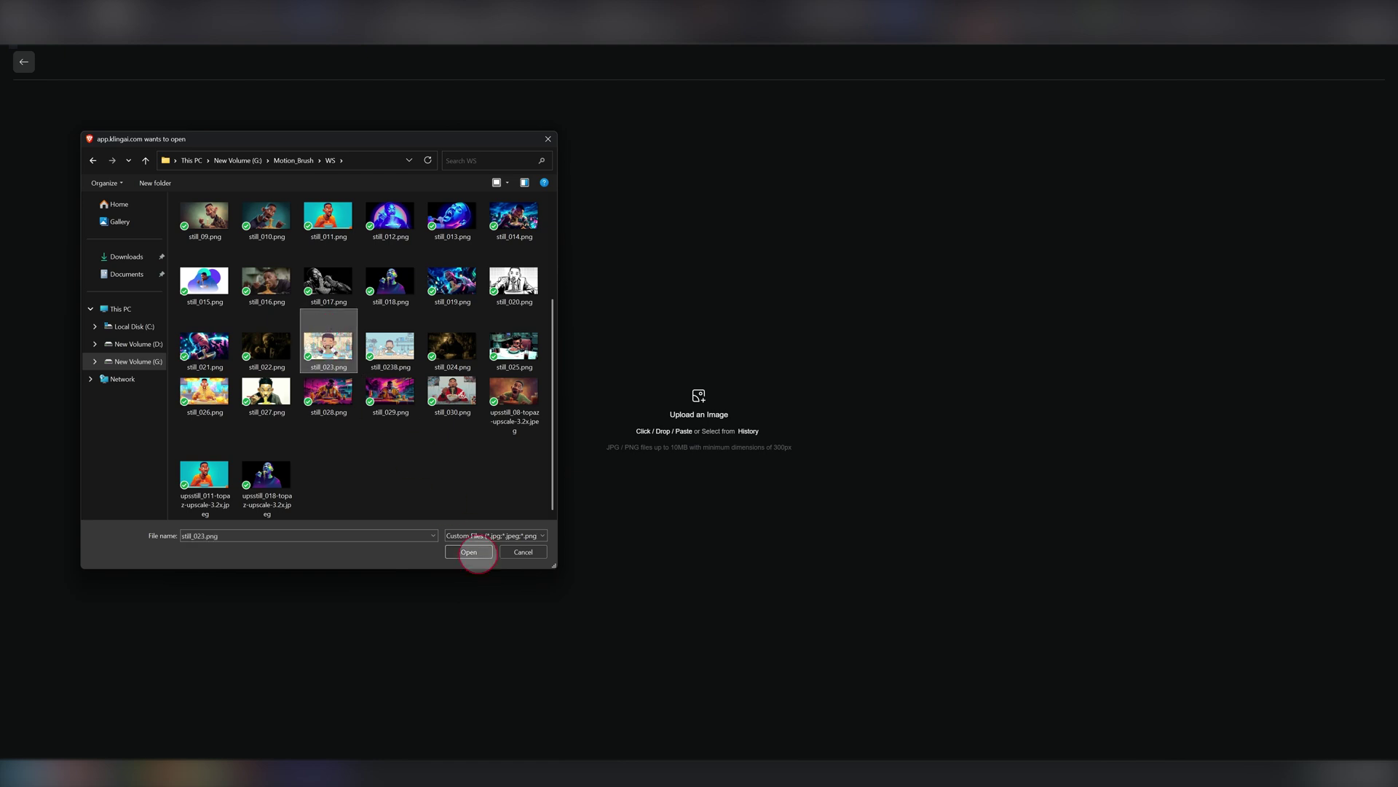
Open still_023.png as the character image
click(469, 552)
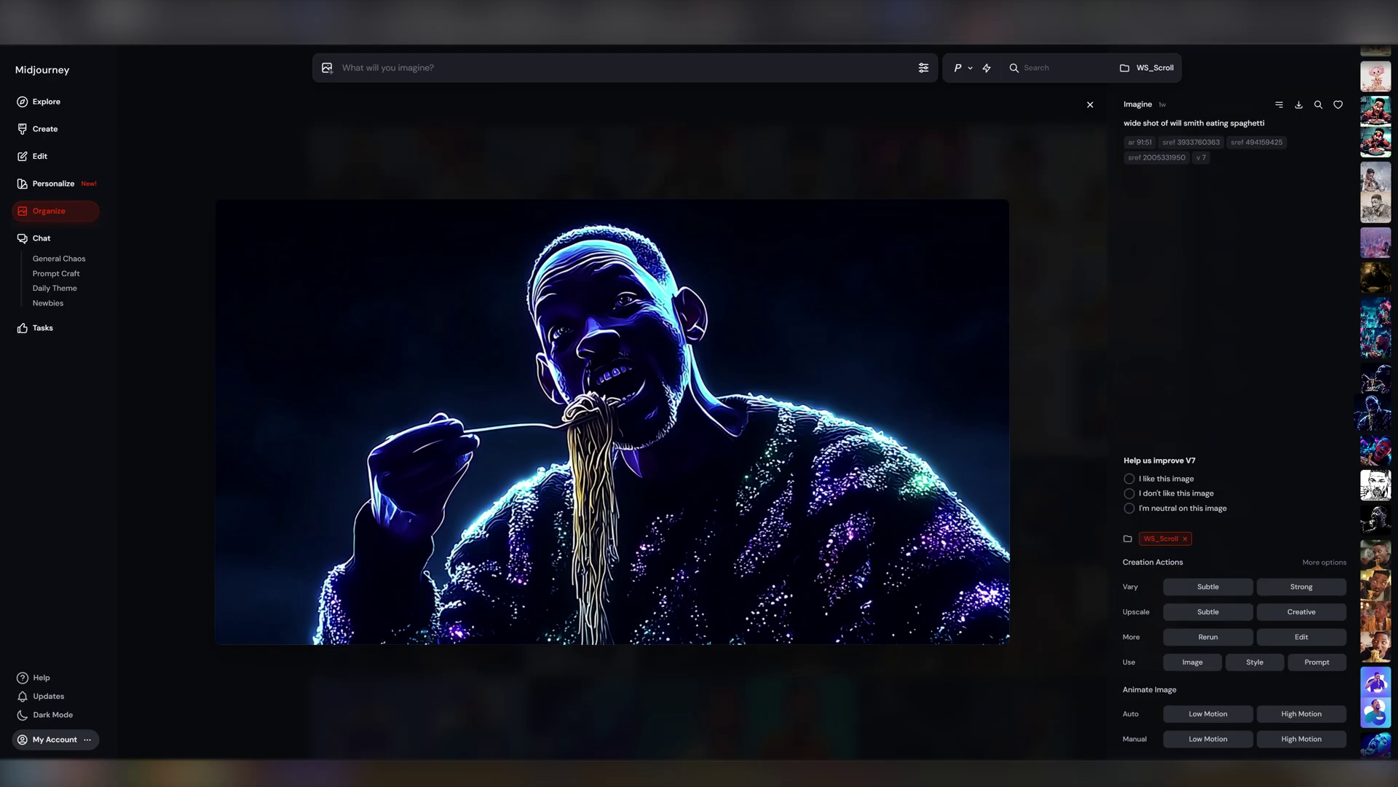
Page back through more spaghetti-eating variations to the 3D animation style version
scroll(611, 422, up, 5)
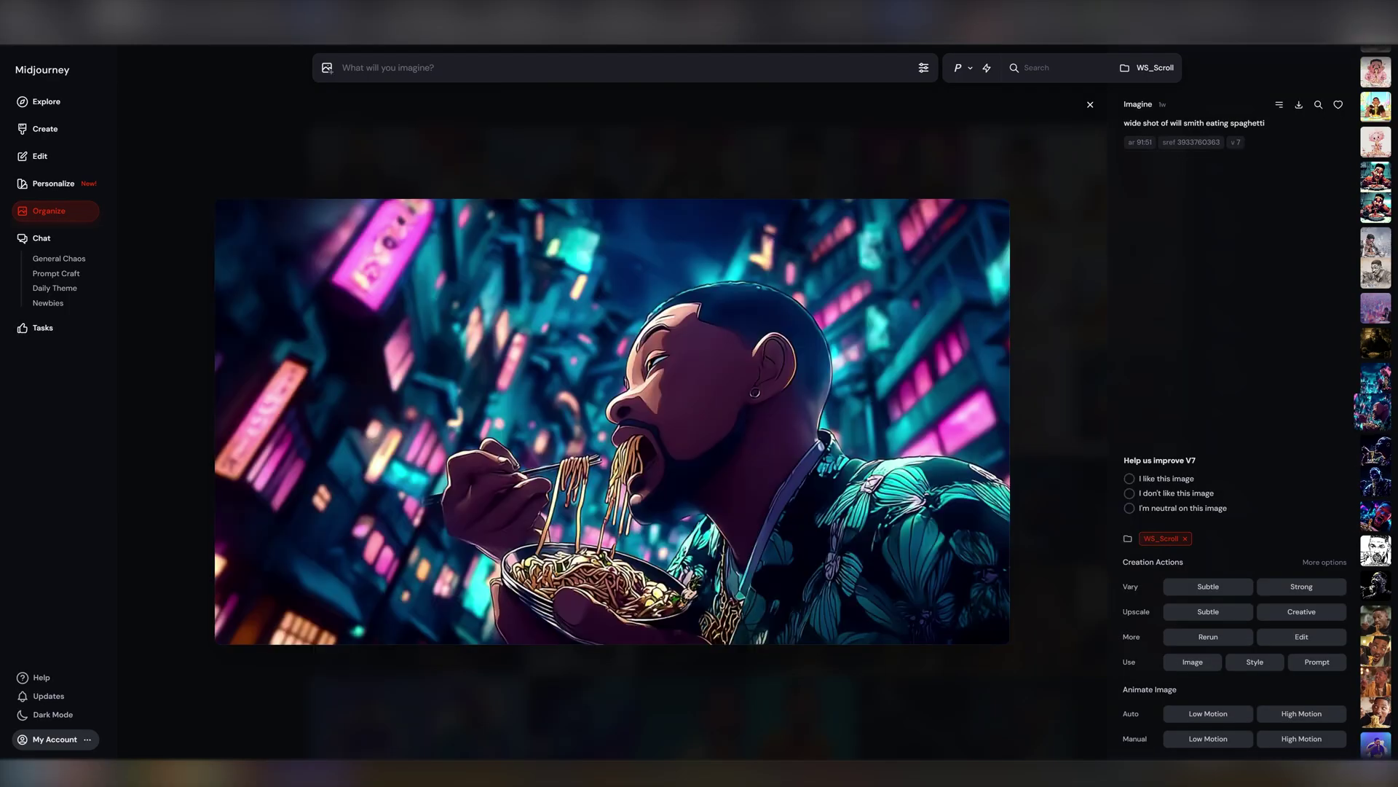
scroll(612, 422, up, 3)
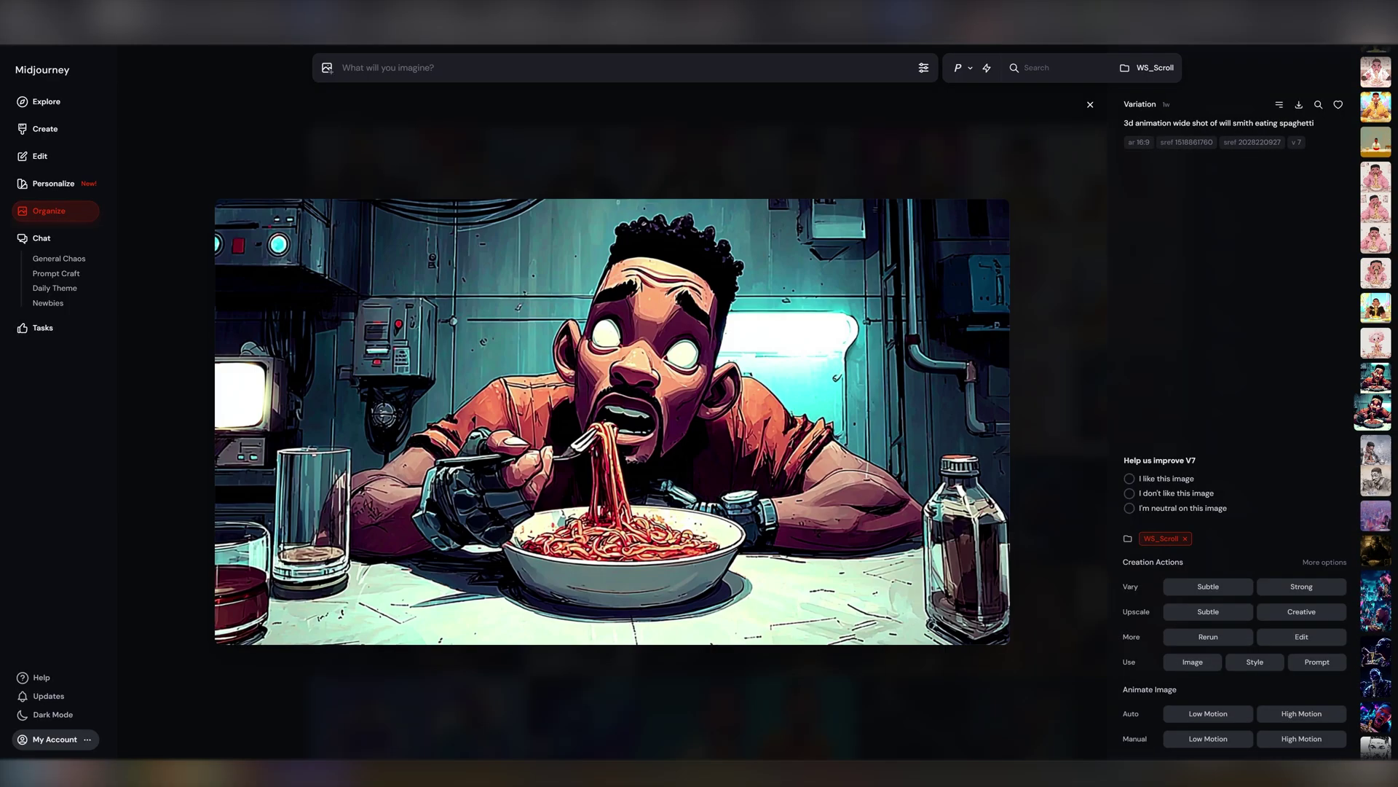